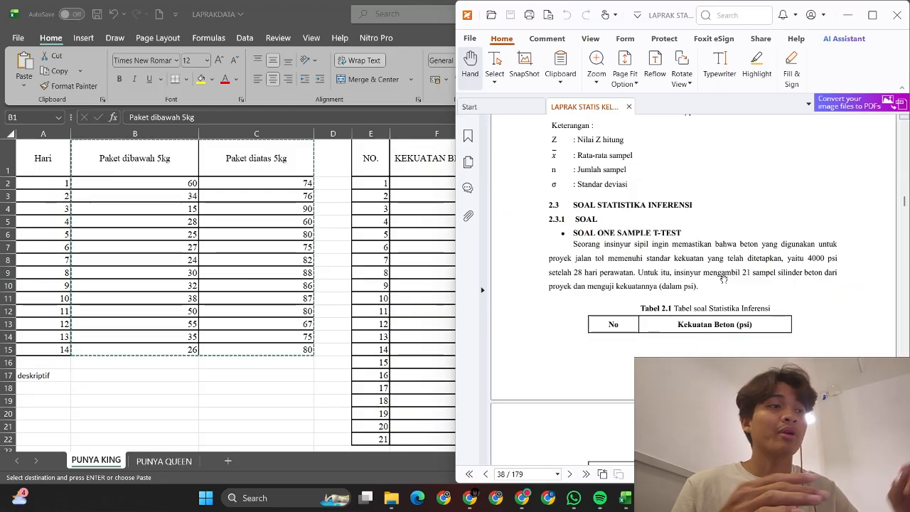
Step: Copy the KEKUATAN BETON column F1:F22 with its header from Excel
click(422, 188)
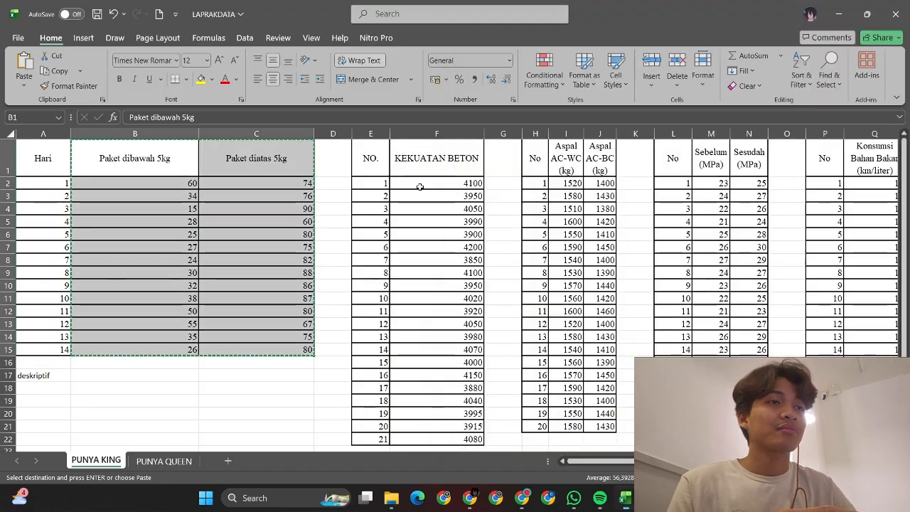
click(437, 163)
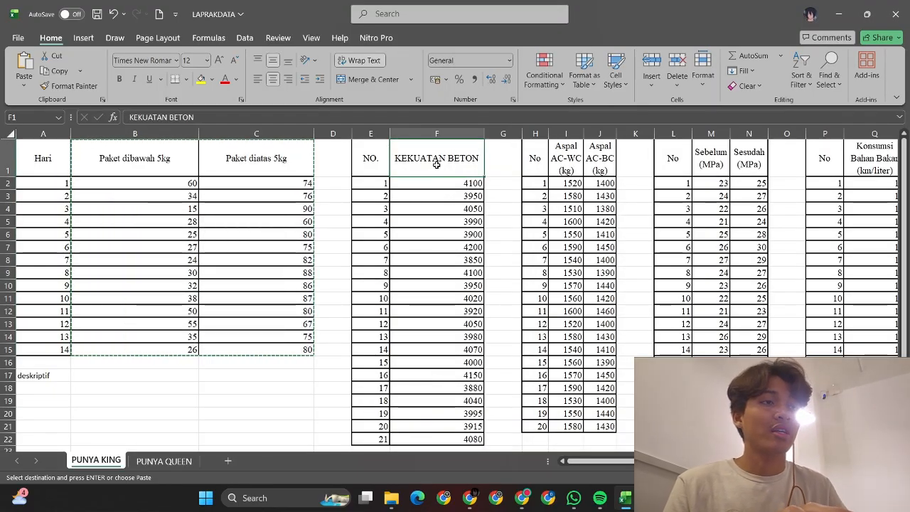
key(shift+Down)
key(shift+Down)
key(shift+Down)
key(shift+Down)
key(shift+Down)
key(shift+Down)
key(shift+Down)
key(shift+Down)
key(shift+Down)
key(shift+Down)
key(shift+Down)
key(shift+Down)
key(shift+Down)
key(shift+Down)
key(shift+Down)
key(shift+Down)
key(shift+Down)
key(shift+Down)
key(shift+Down)
key(shift+Down)
key(shift+Down)
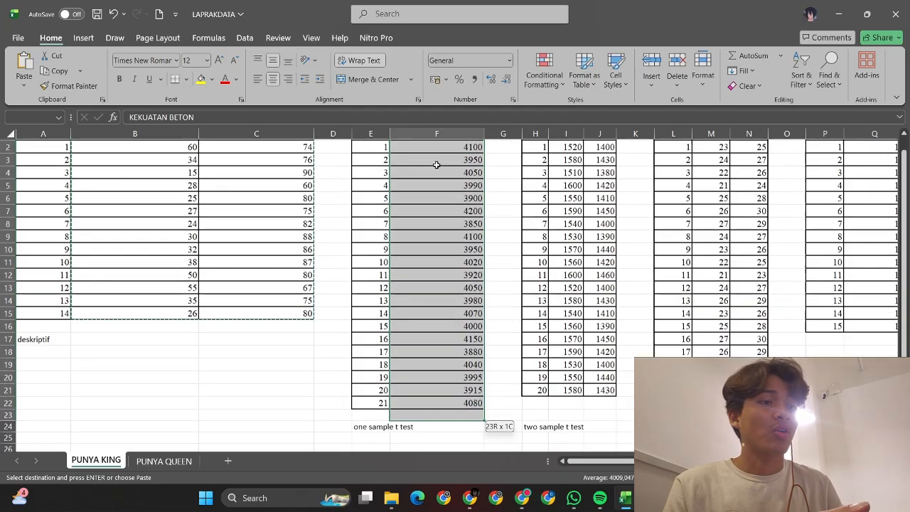
key(ctrl+c)
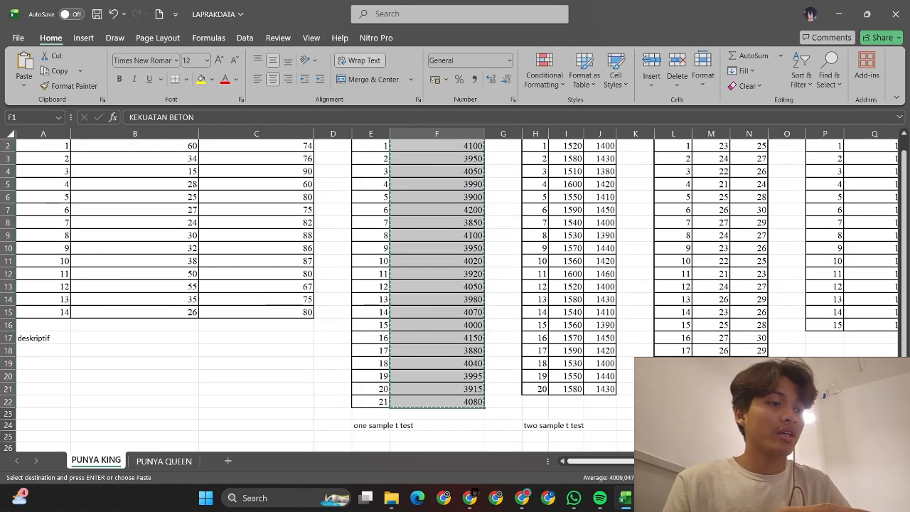
click(652, 498)
Step: Paste the strength data into C1 and start a 1-Sample t on KEKUATAN BETON
click(577, 434)
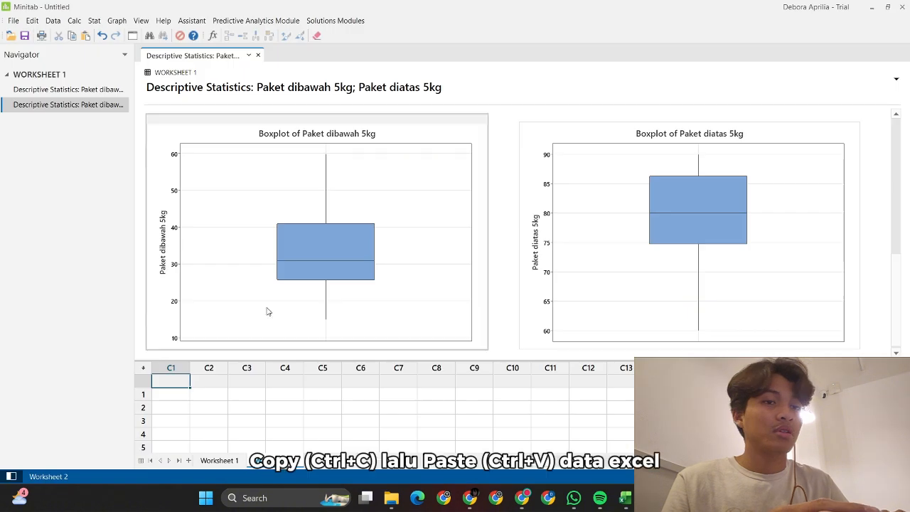
key(ctrl+v)
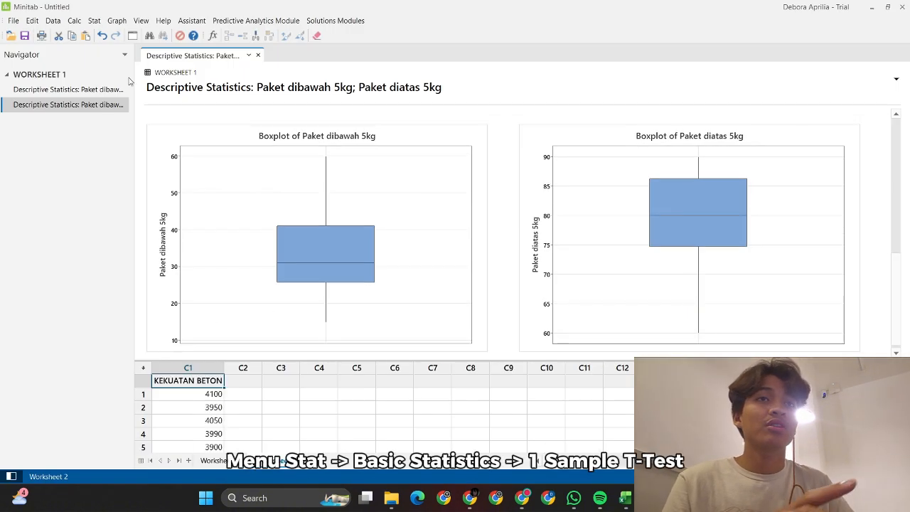
click(95, 22)
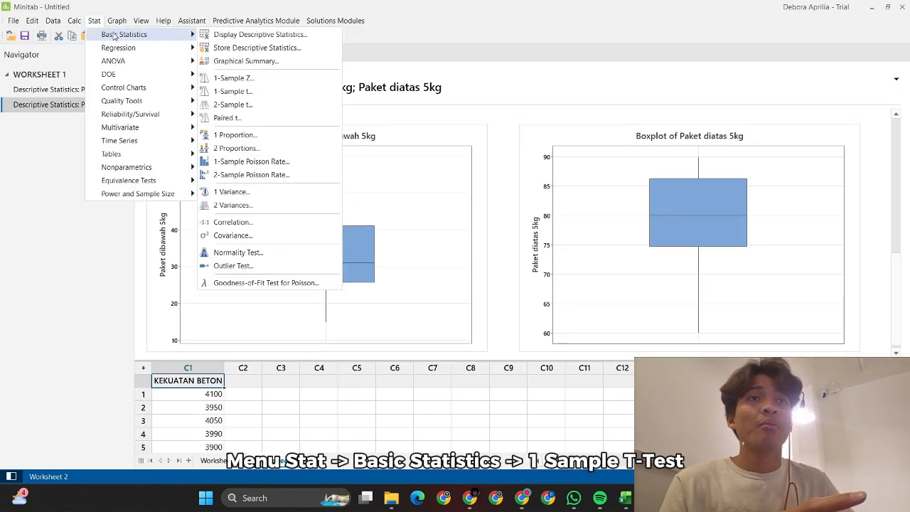
mouse_move(114, 36)
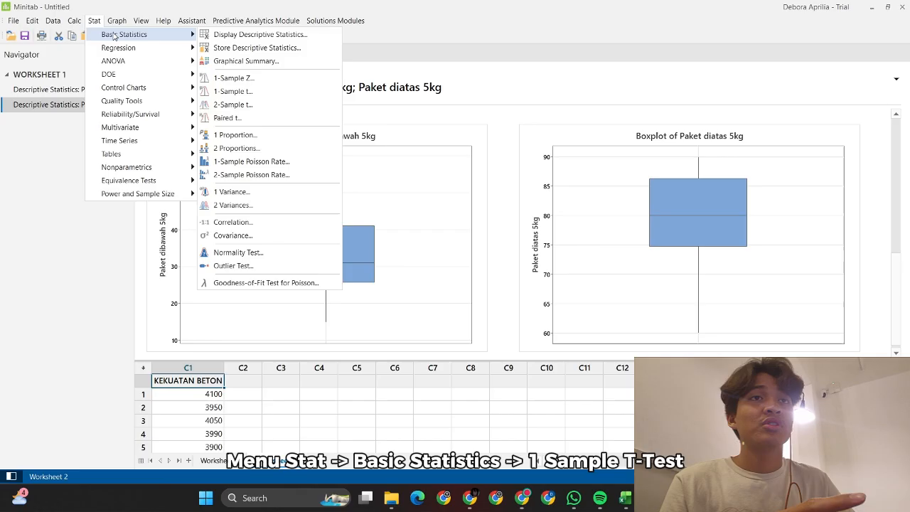
click(229, 93)
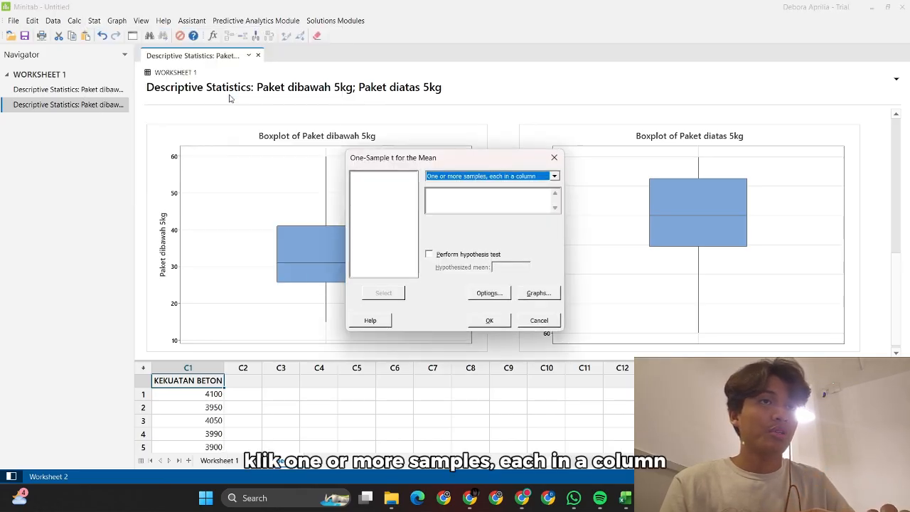
click(555, 176)
click(555, 177)
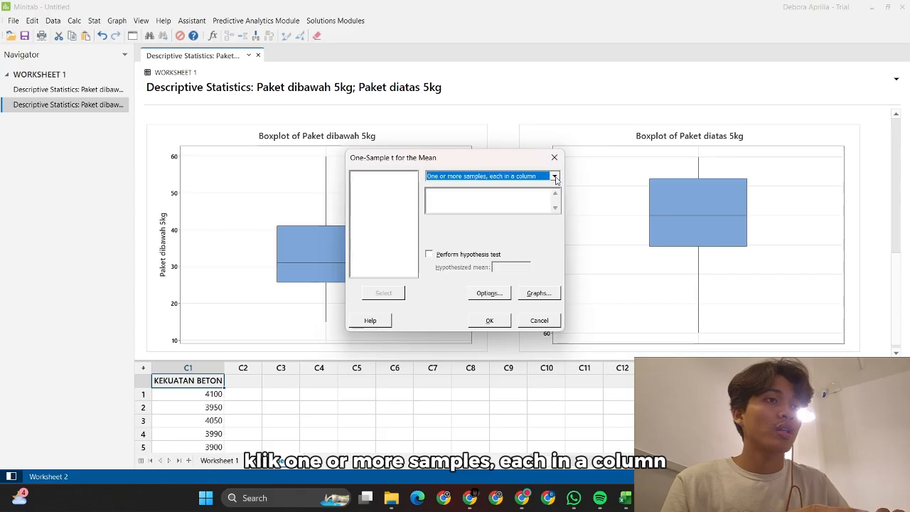
click(477, 202)
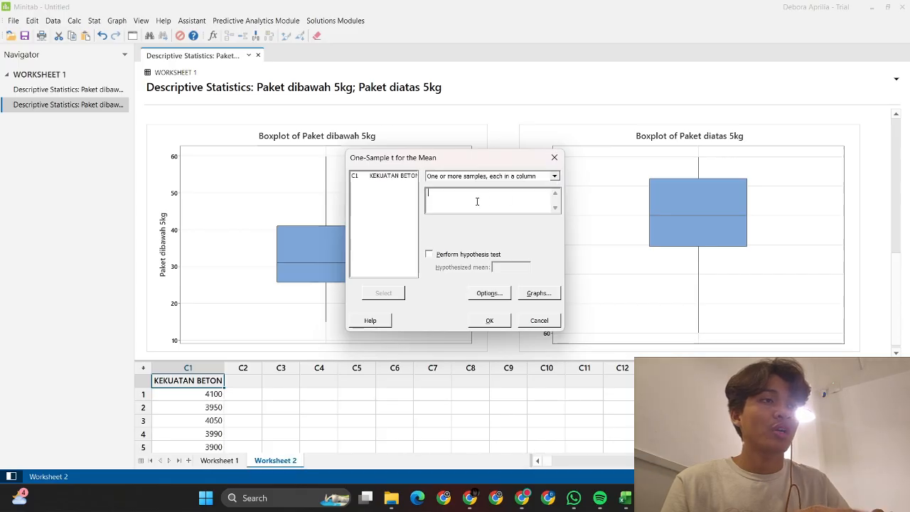
click(384, 176)
click(391, 294)
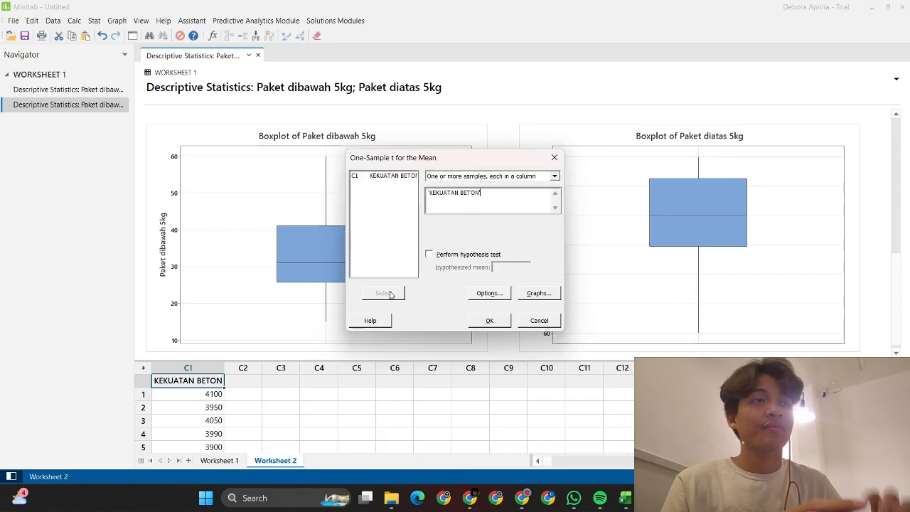
Step: Test against a hypothesized mean of 4000 with histogram and boxplot, keeping 95% confidence
click(430, 255)
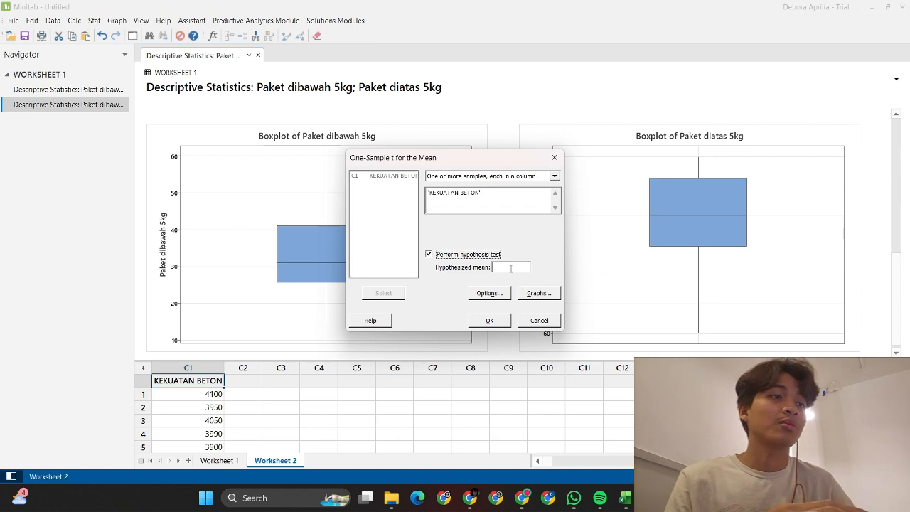
click(511, 268)
text(4000)
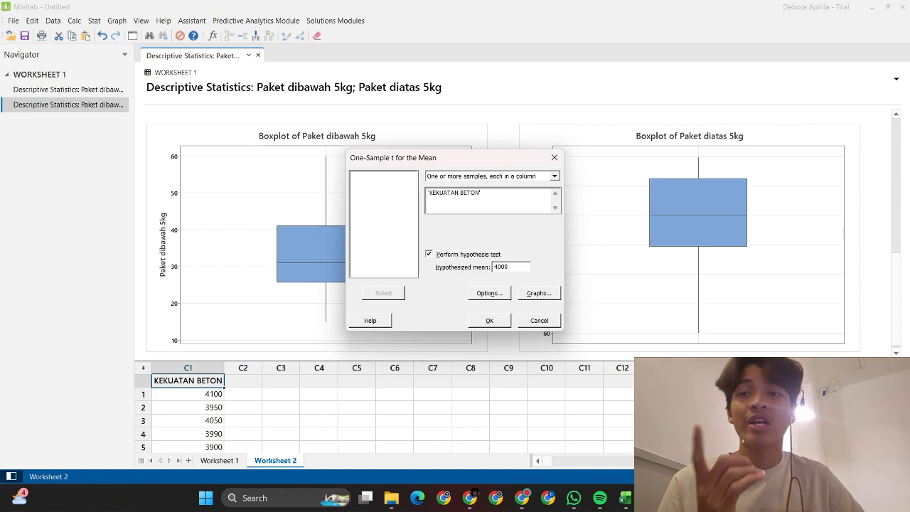
click(483, 291)
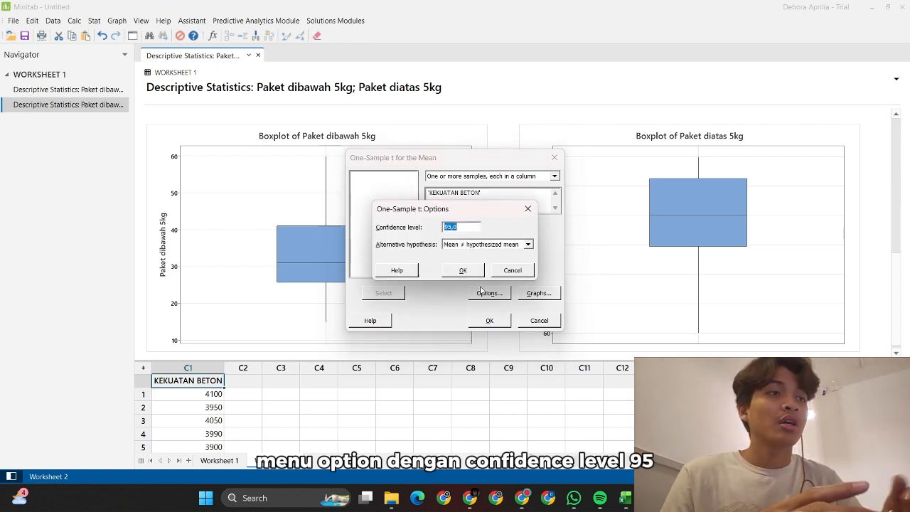
click(466, 268)
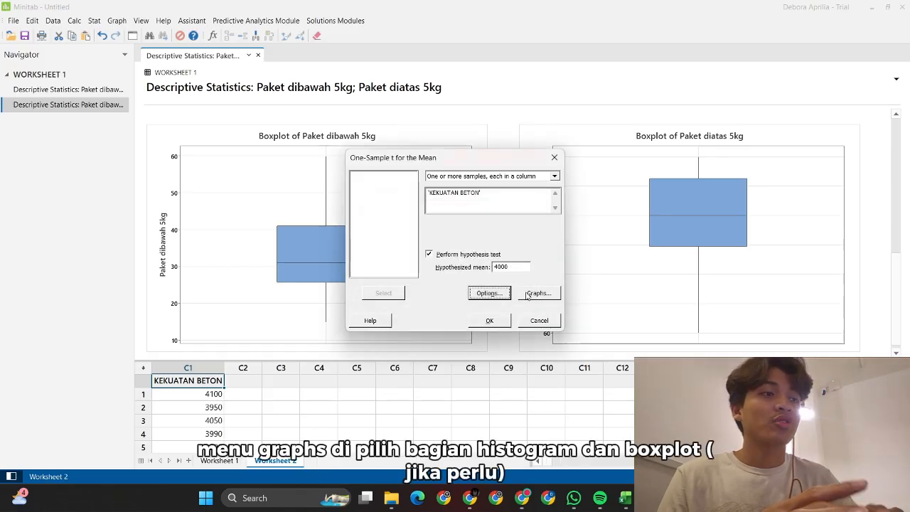
click(529, 295)
click(403, 226)
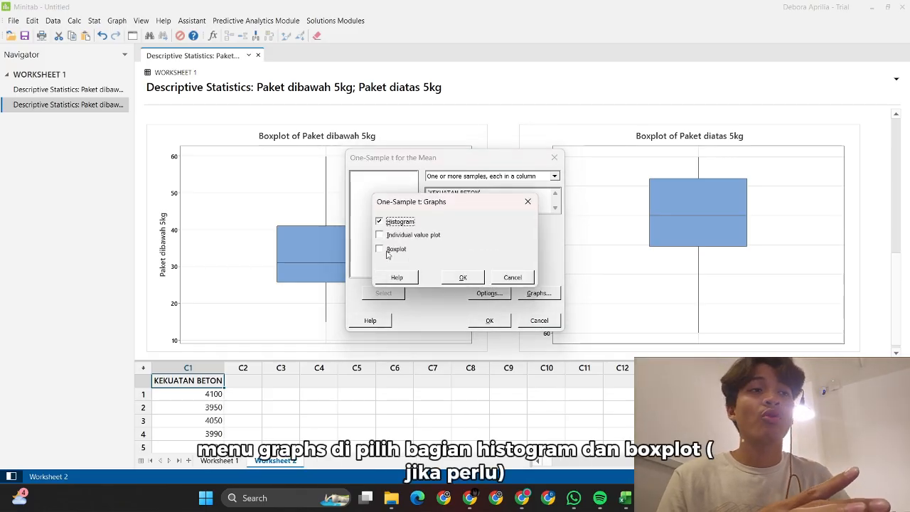
click(389, 251)
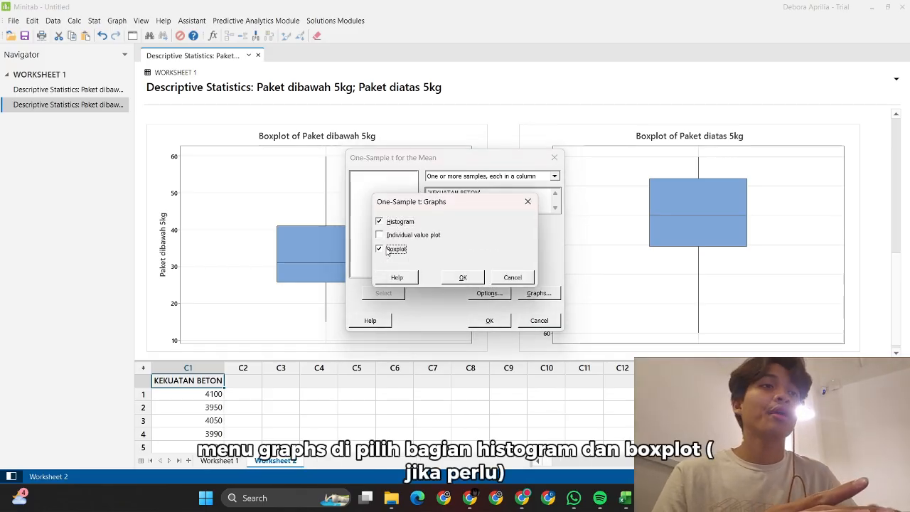
click(464, 277)
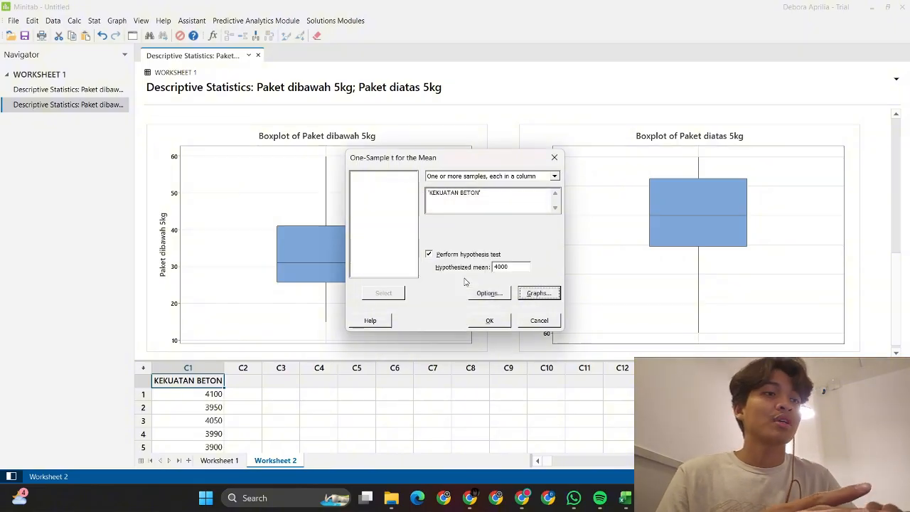
click(496, 325)
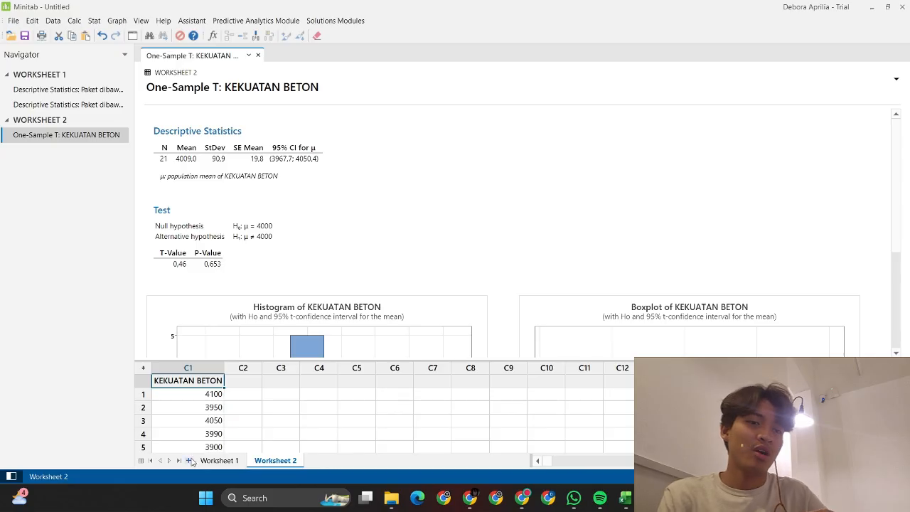
Step: After reviewing the T 0.46, P 0.653 results, insert empty Worksheet 3
click(189, 462)
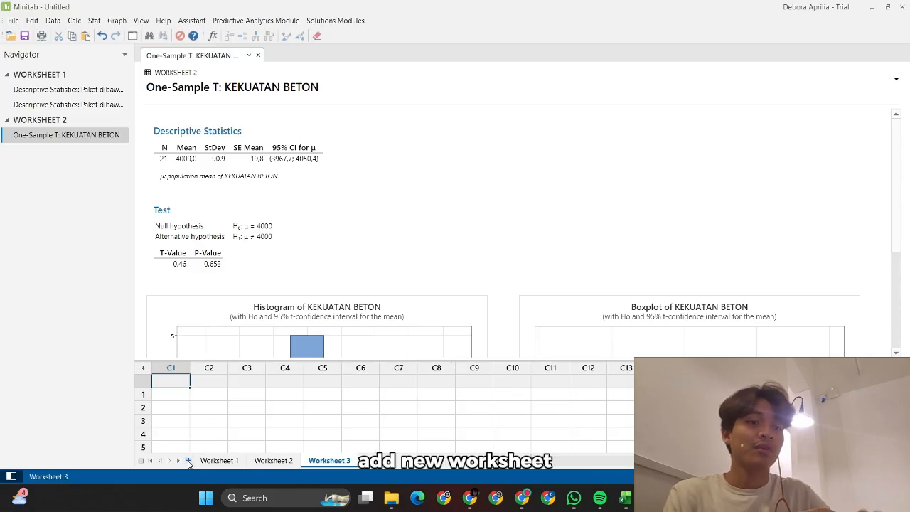
Step: Copy Aspal AC-WC (kg) and Aspal AC-BC (kg) from Excel into Worksheet 3
click(626, 499)
scroll(541, 349, up, 1)
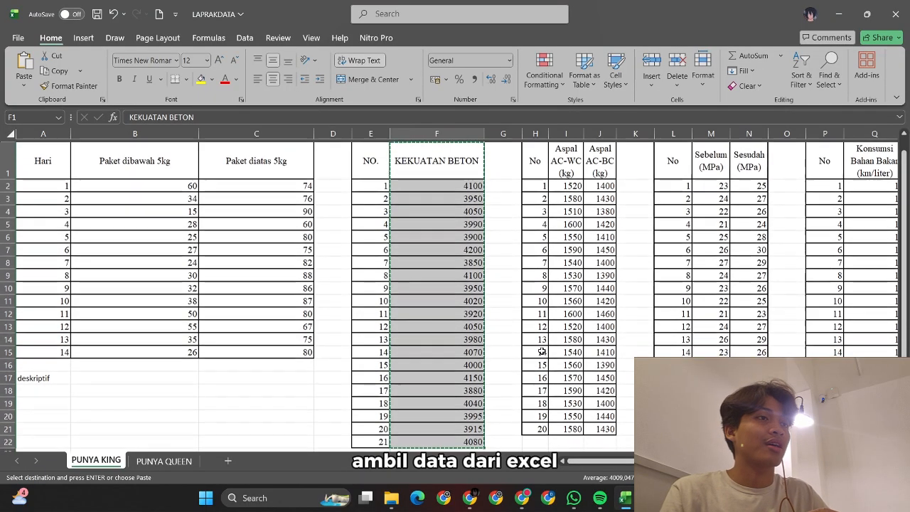
click(561, 147)
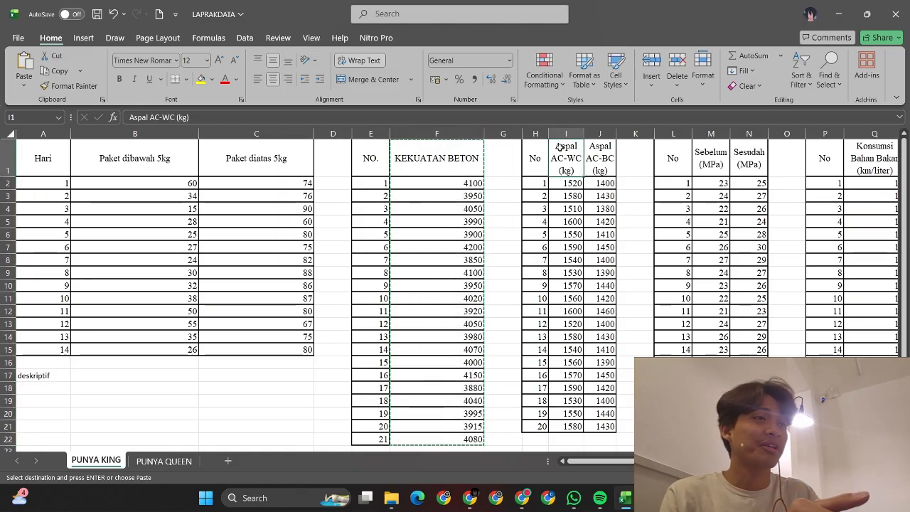
key(shift+Right)
key(shift+Down)
key(shift+Down)
key(shift+Down)
key(shift+Down)
key(shift+Down)
key(shift+Down)
key(shift+Down)
key(shift+Down)
key(shift+Down)
key(shift+Down)
key(shift+Down)
key(shift+Down)
key(shift+Down)
key(shift+Down)
key(shift+Down)
key(shift+Down)
key(shift+Down)
key(shift+Down)
key(shift+Down)
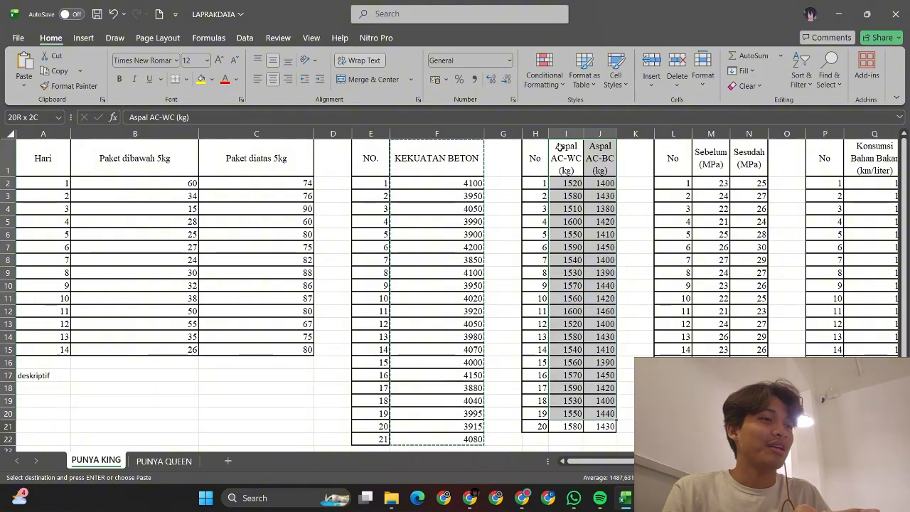
key(ctrl+c)
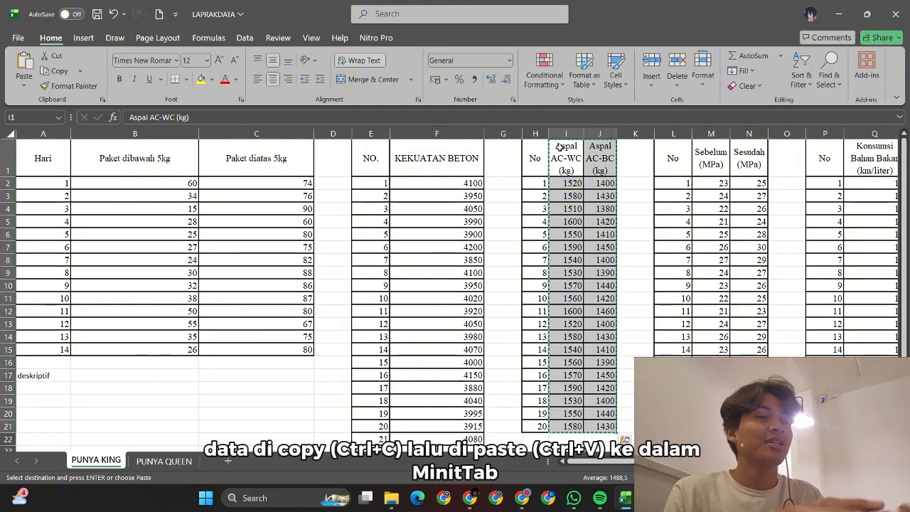
click(652, 498)
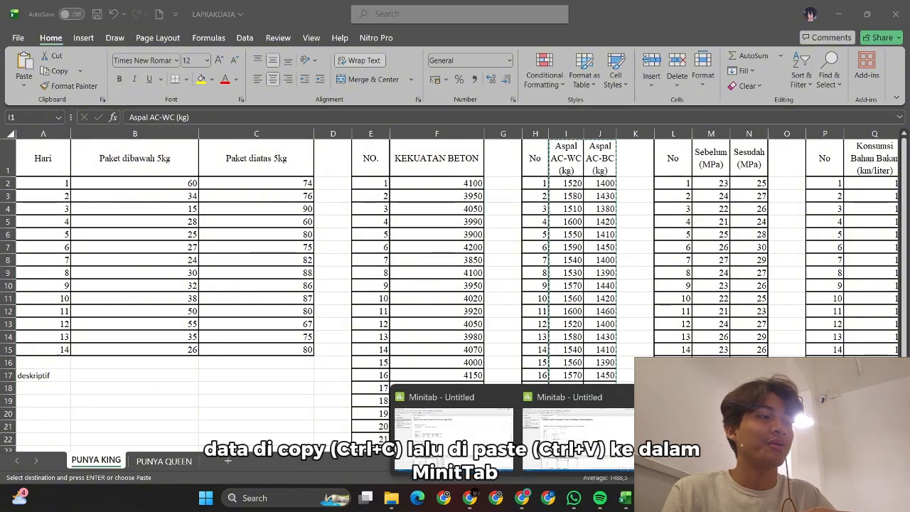
click(669, 438)
key(ctrl+v)
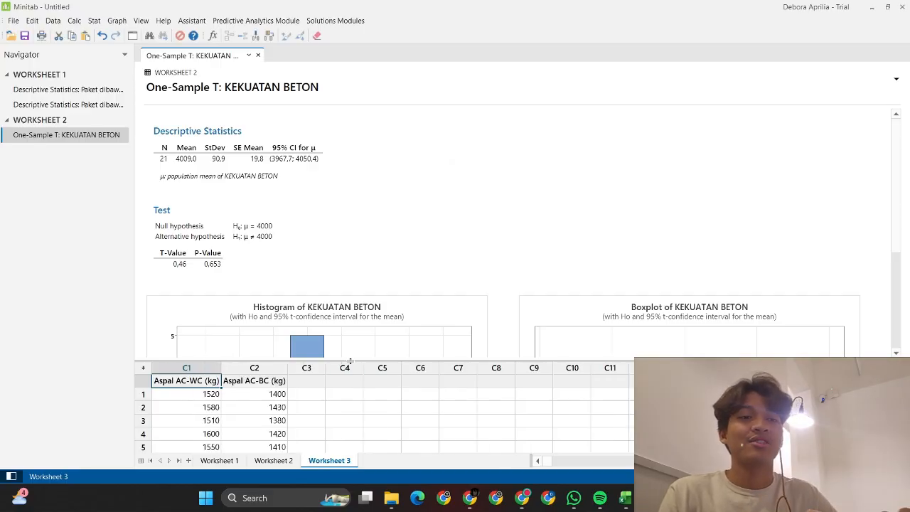
Step: Set up a 2-Sample t with AC-WC and AC-BC each in its own column
click(100, 22)
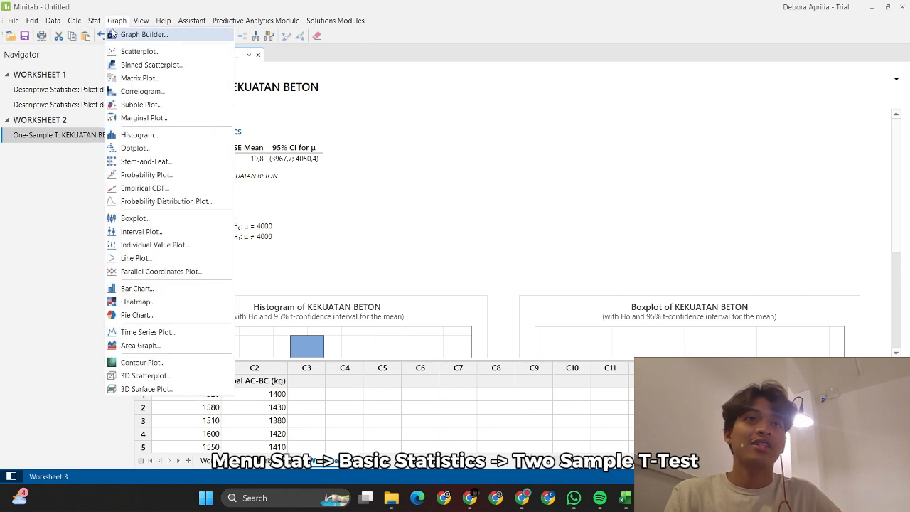
mouse_move(123, 37)
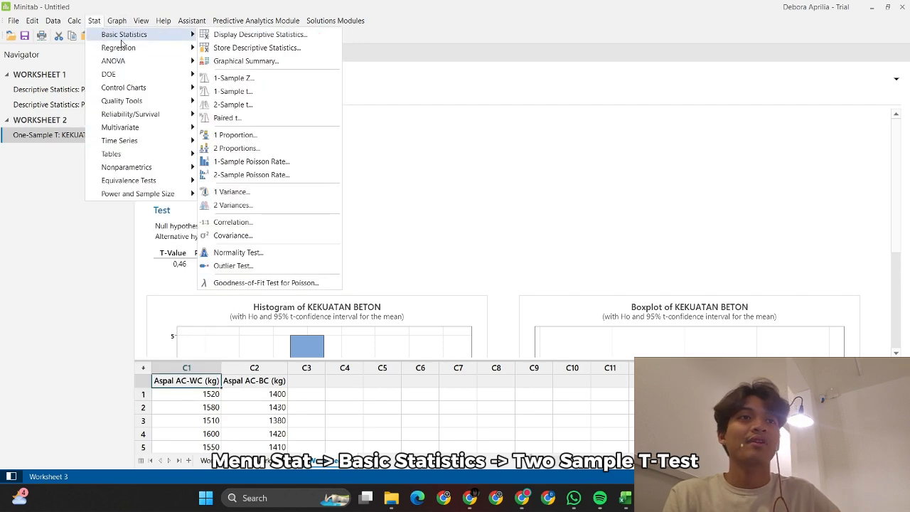
click(230, 106)
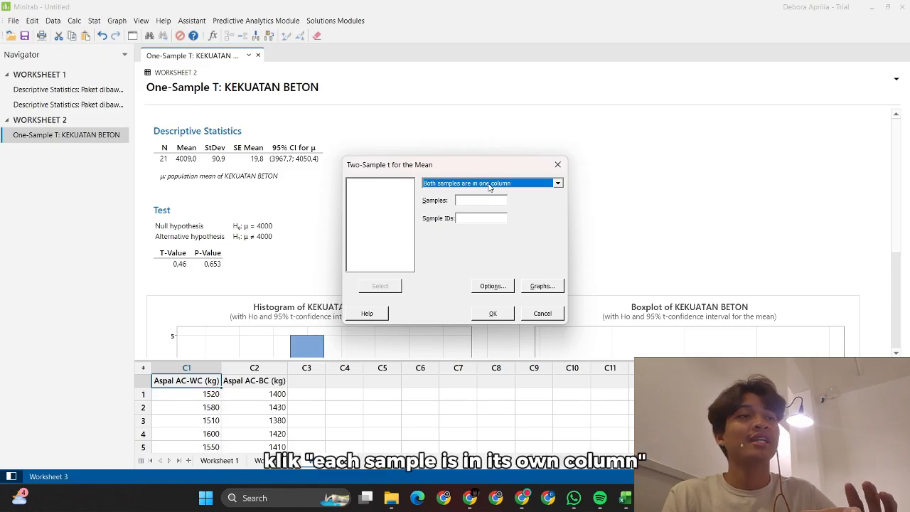
click(489, 183)
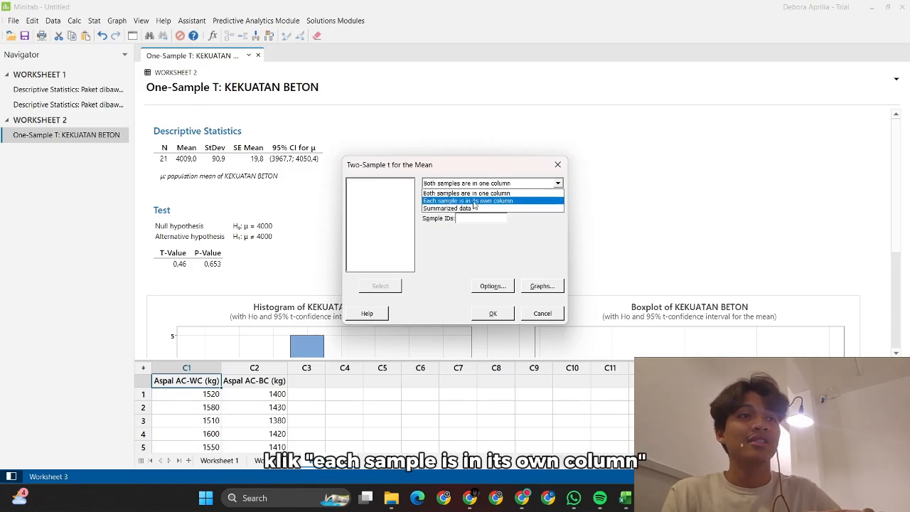
click(474, 201)
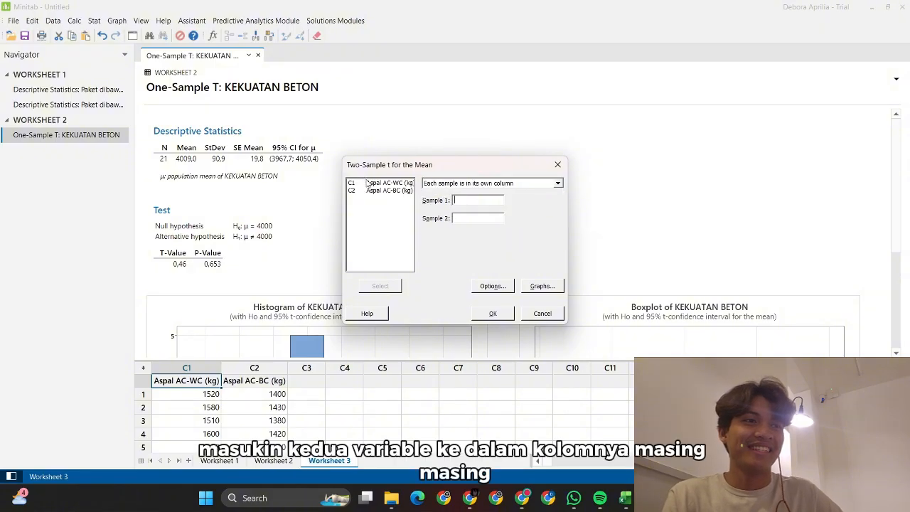
click(368, 183)
click(382, 286)
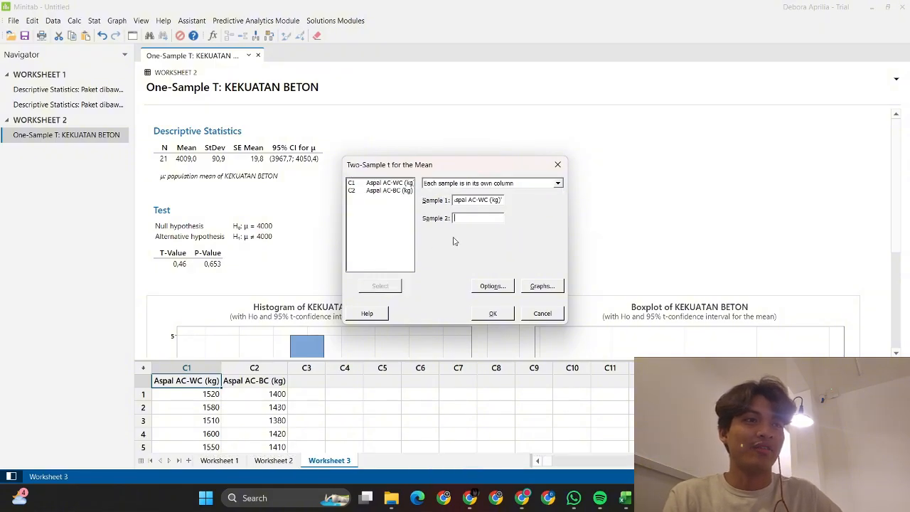
click(396, 192)
click(384, 286)
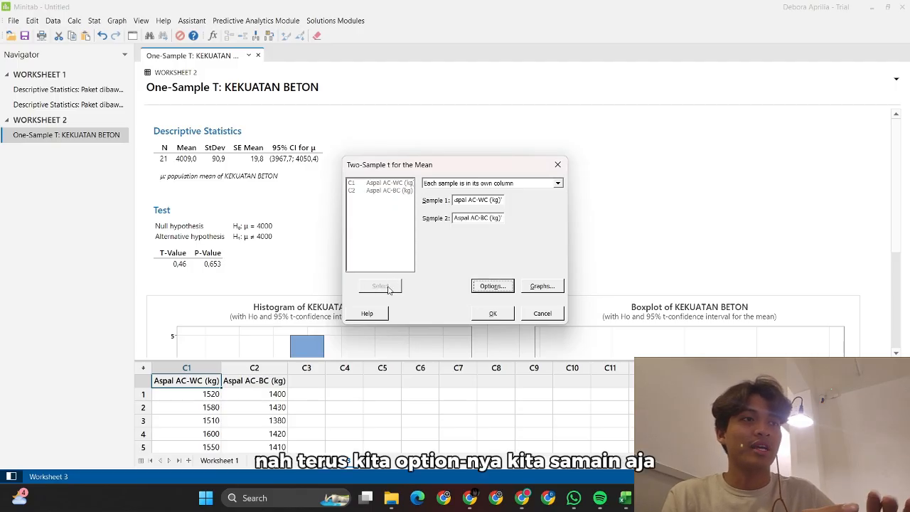
Step: Assume equal variances, add a boxplot, and run the test
click(492, 286)
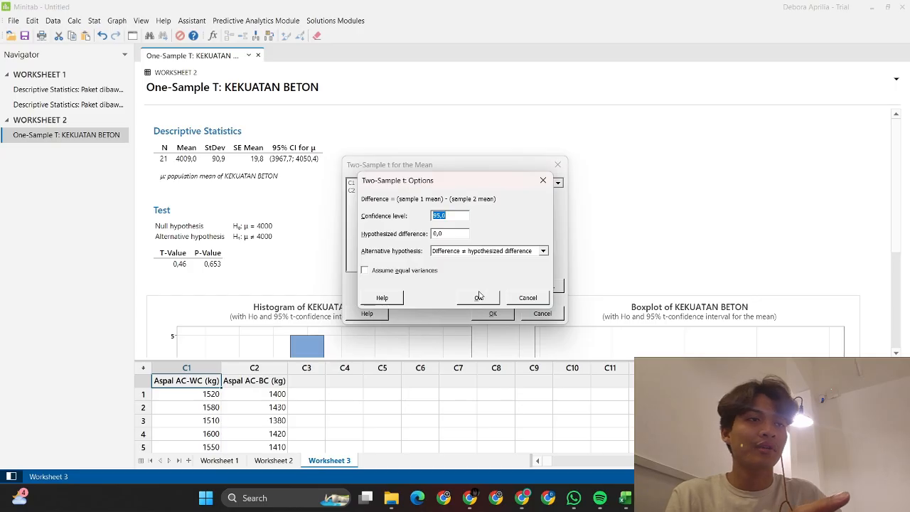
click(402, 273)
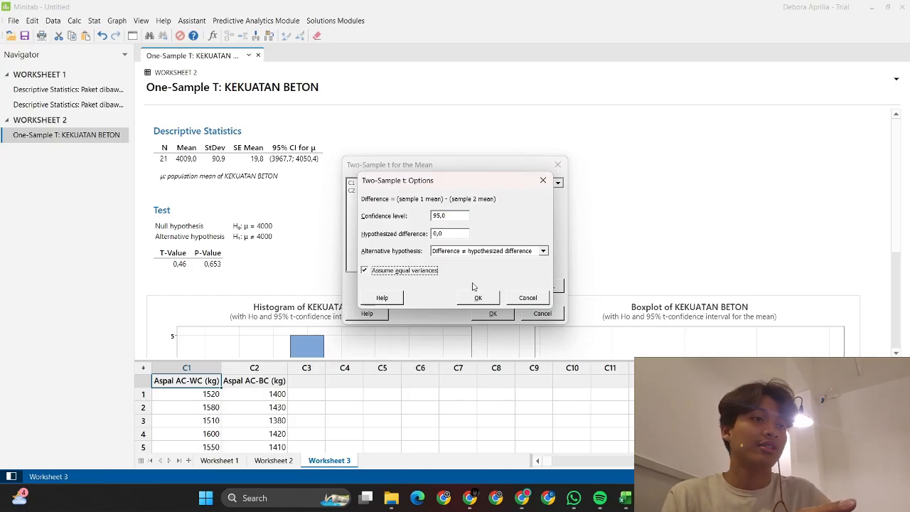
click(478, 297)
click(541, 287)
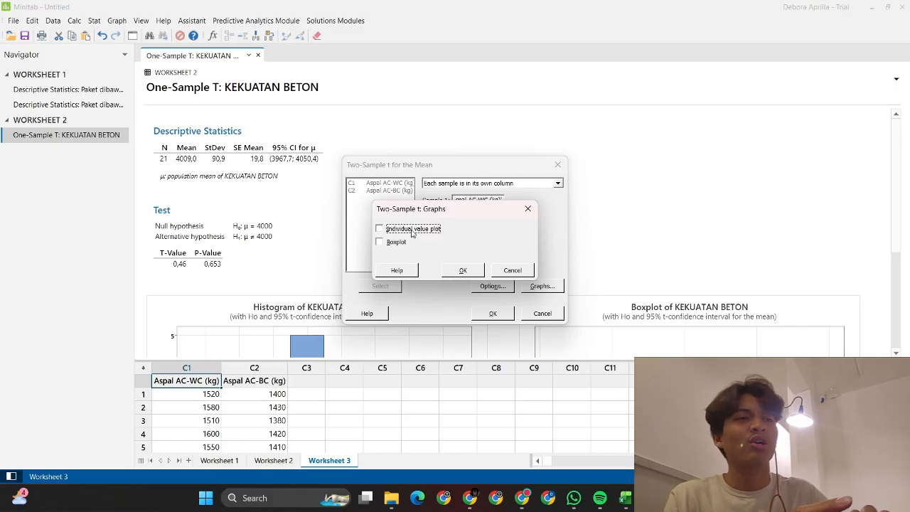
click(395, 246)
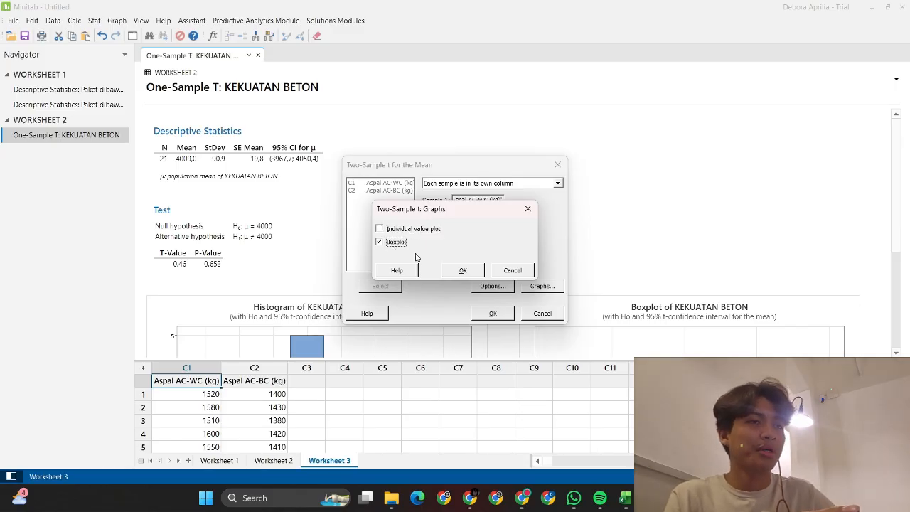
click(453, 276)
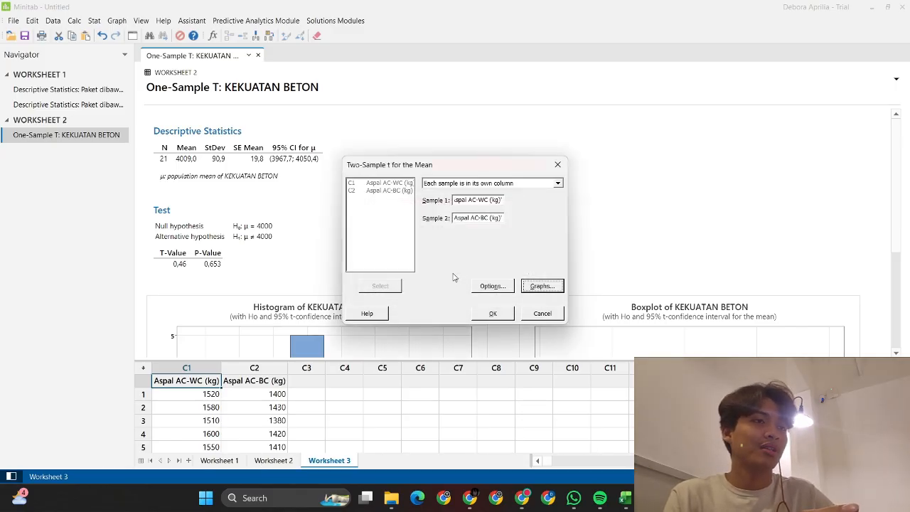
click(493, 313)
scroll(503, 317, down, 3)
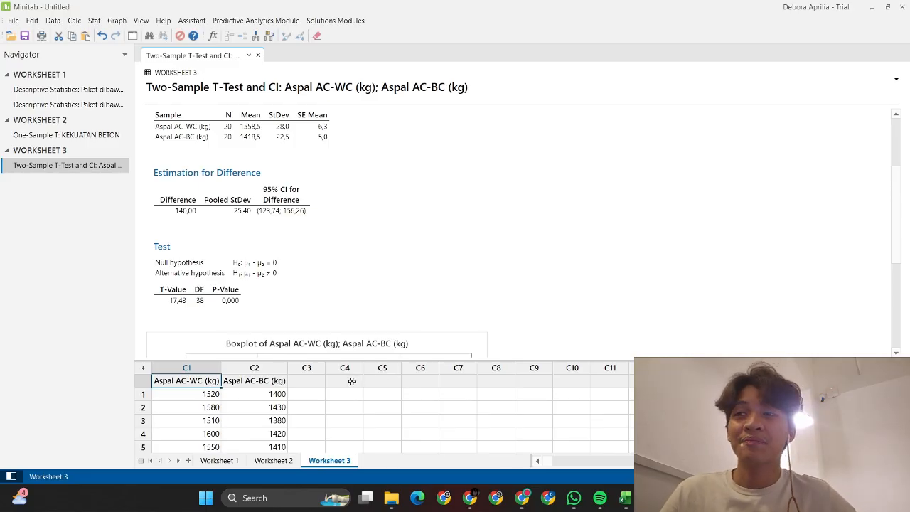
Step: Add Worksheet 4 and make it the active sheet
click(189, 461)
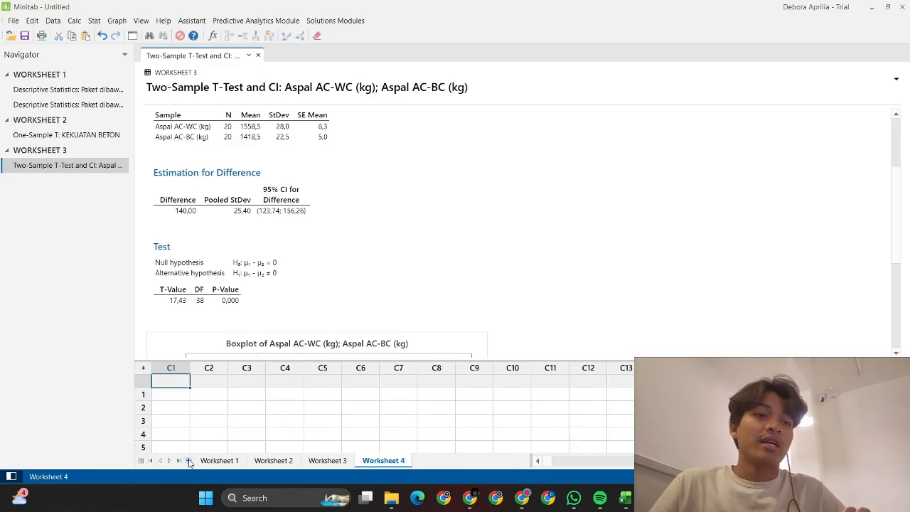
click(329, 461)
click(388, 460)
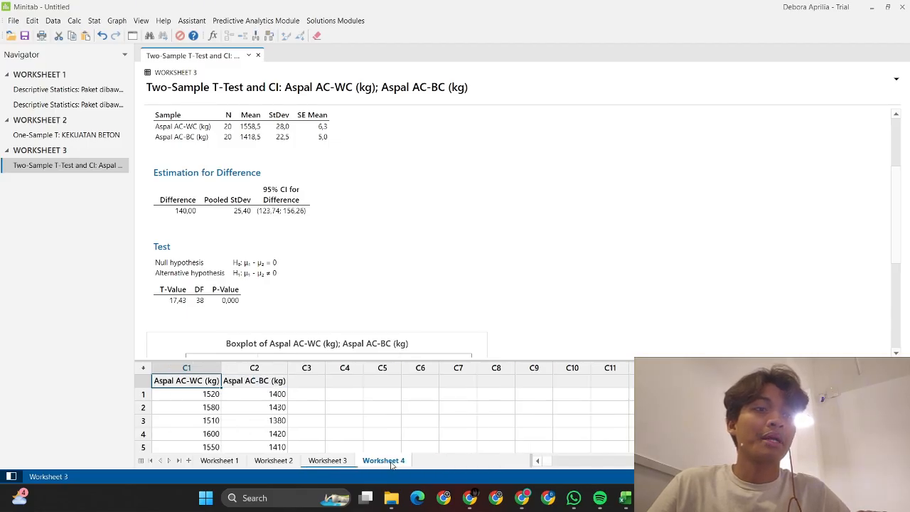
click(347, 462)
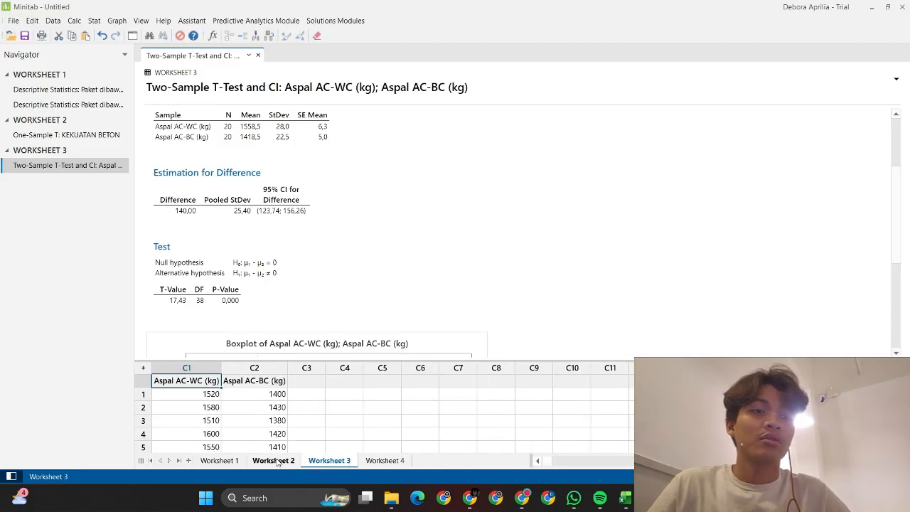
click(277, 462)
click(374, 461)
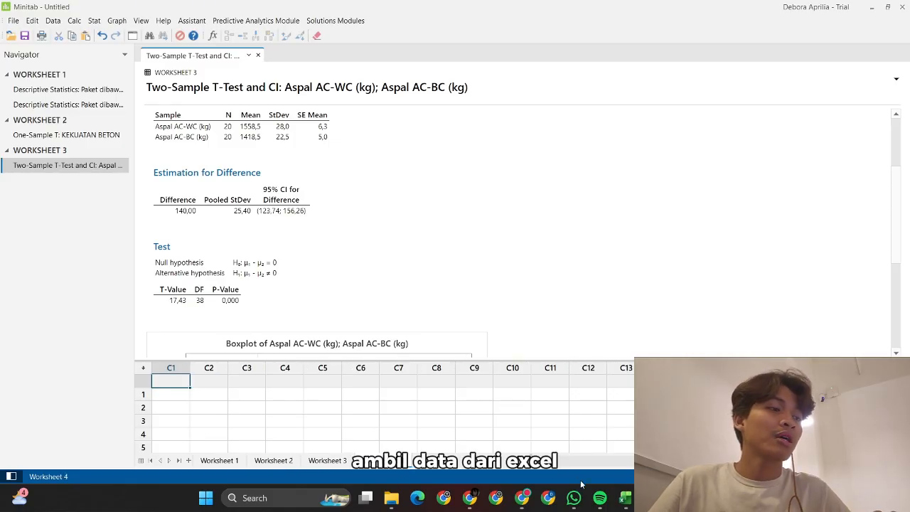
Step: Copy the Sebelum (MPa) and Sesudah (MPa) columns M1:N21 and return to Minitab
click(624, 499)
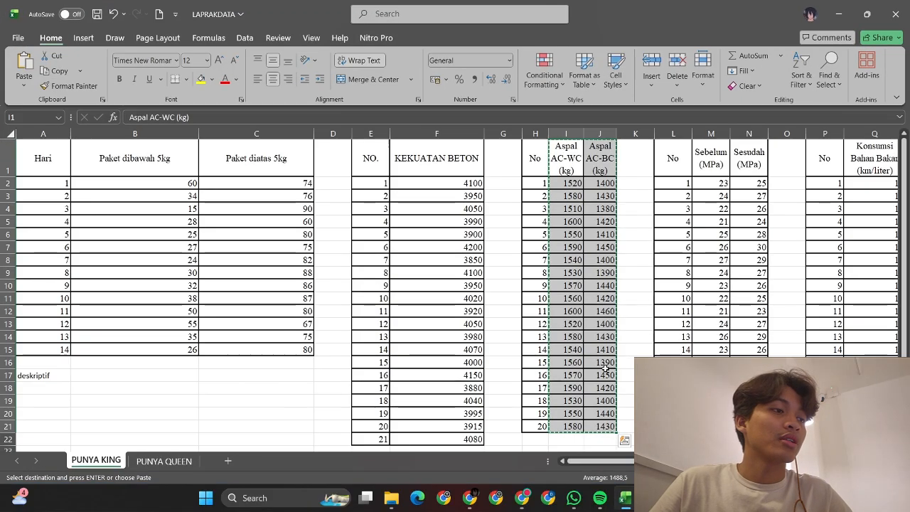
scroll(710, 125, right, 1)
click(665, 157)
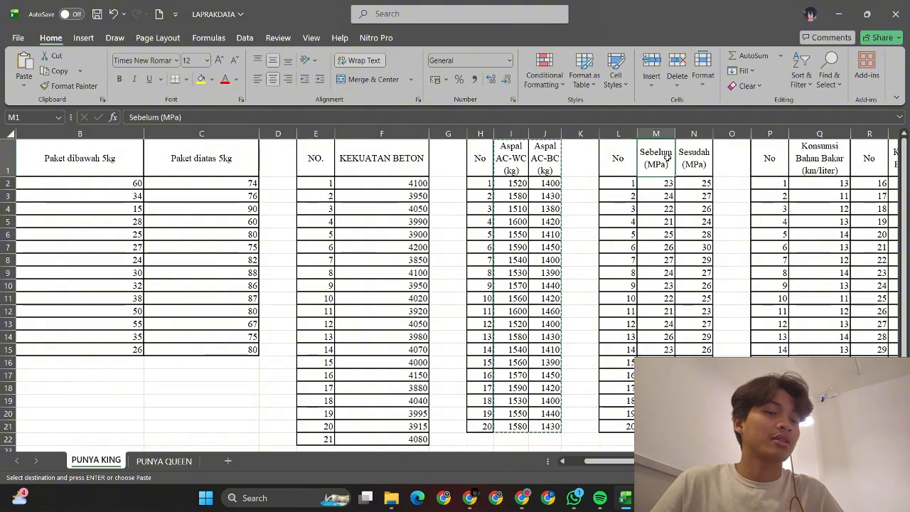
key(shift+Right)
key(shift+Down)
key(shift+Down)
key(shift+Down)
key(shift+Down)
key(shift+Down)
key(shift+Down)
key(shift+Down)
key(shift+Down)
key(shift+Down)
key(shift+Down)
key(shift+Down)
key(shift+Down)
key(shift+Down)
key(shift+Down)
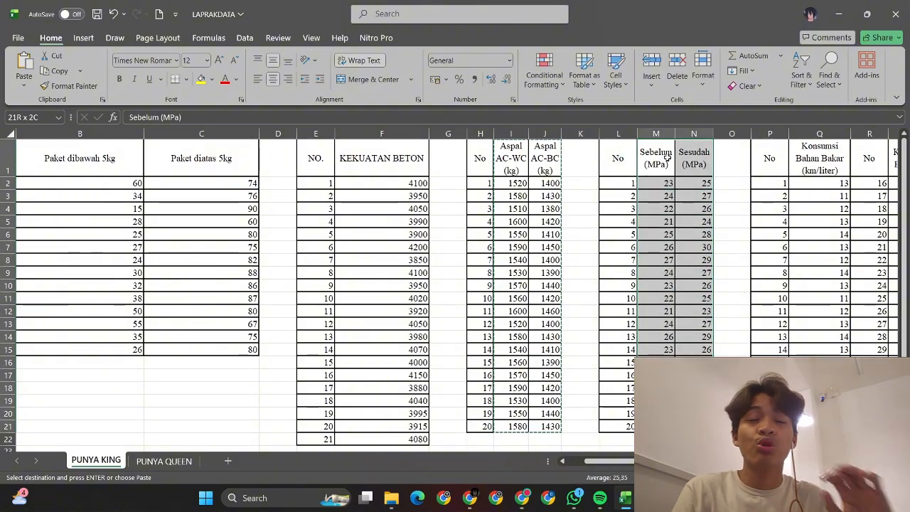
key(ctrl+c)
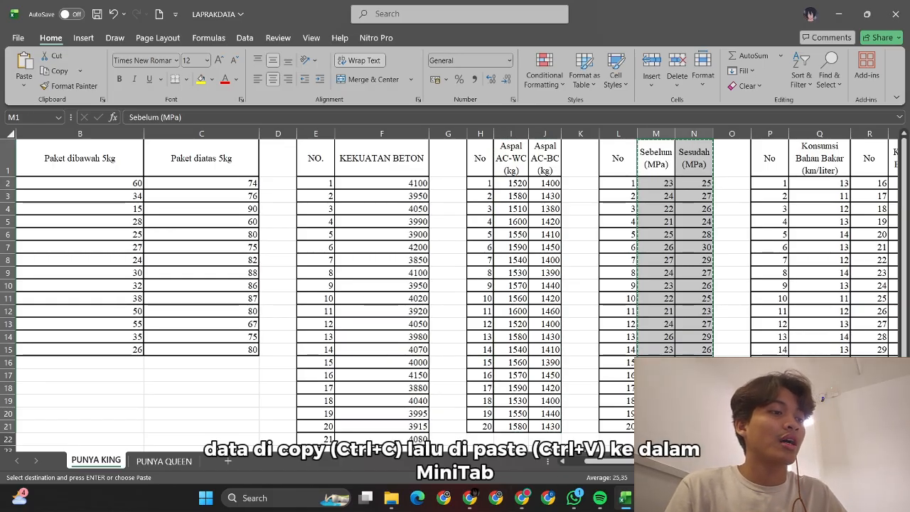
click(522, 498)
click(838, 438)
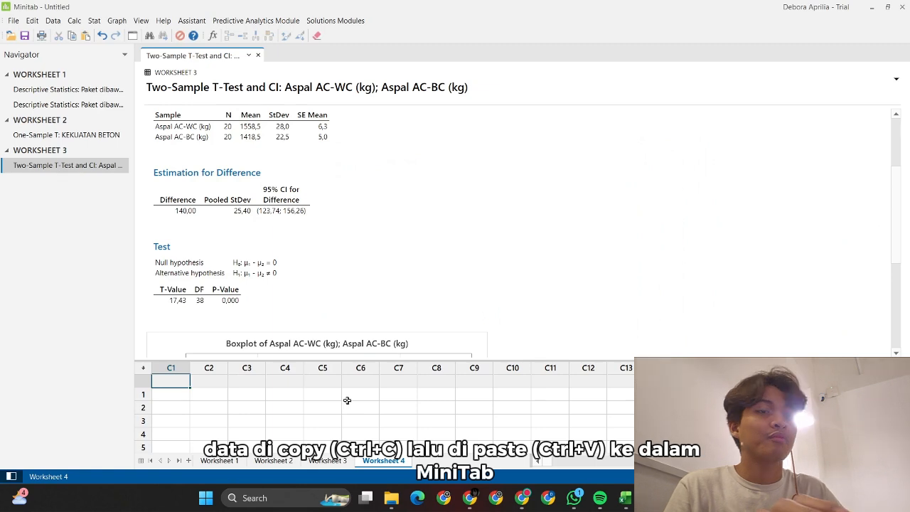
Step: Paste the data into Worksheet 4 and set up a Paired t: Sebelum vs Sesudah (MPa)
key(ctrl+v)
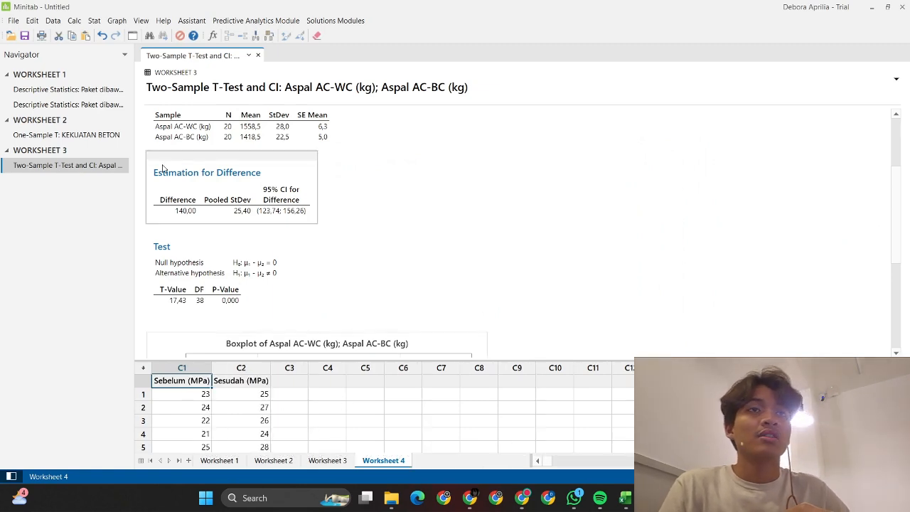
click(94, 21)
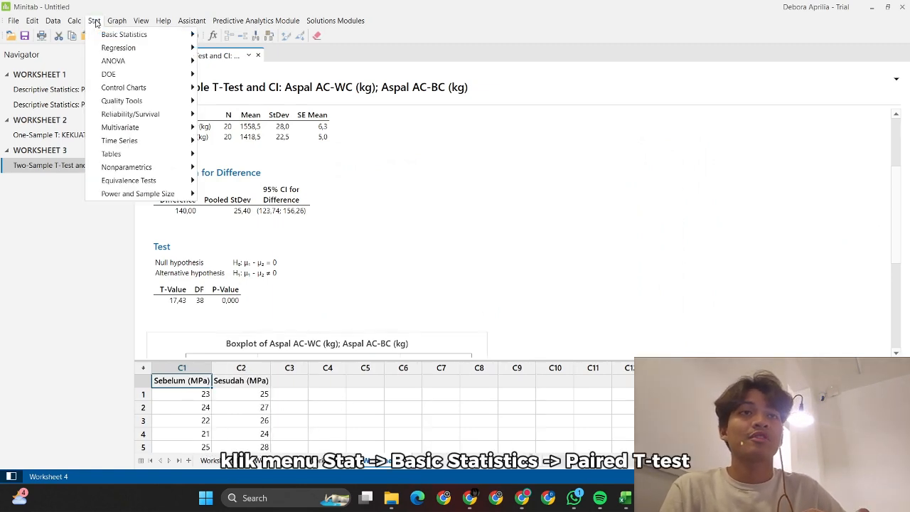
mouse_move(128, 34)
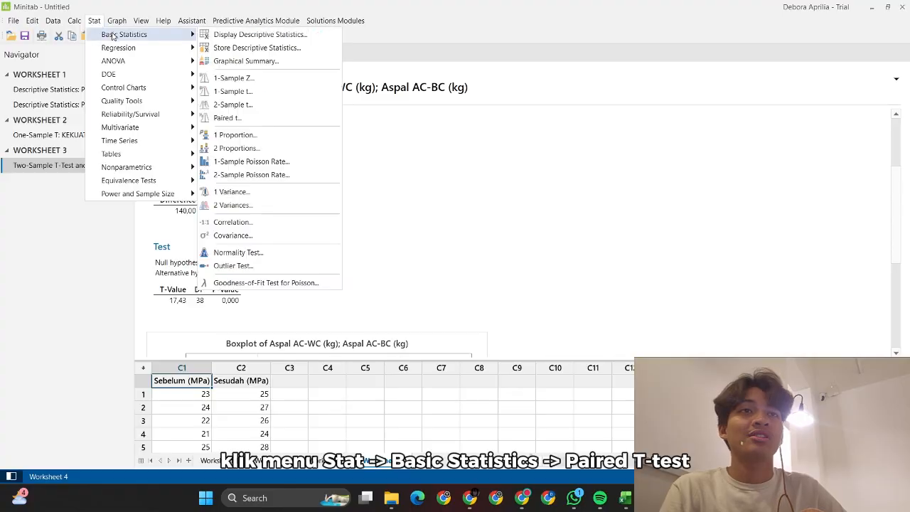
click(264, 119)
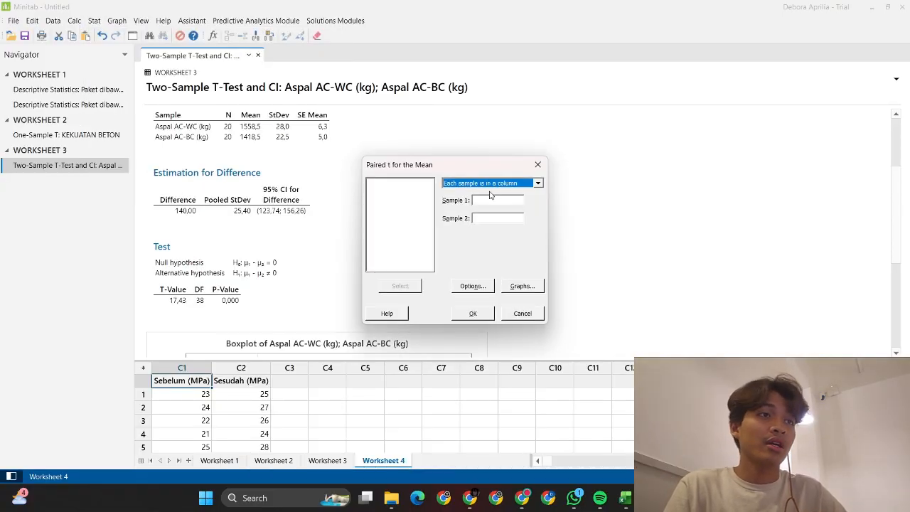
click(402, 183)
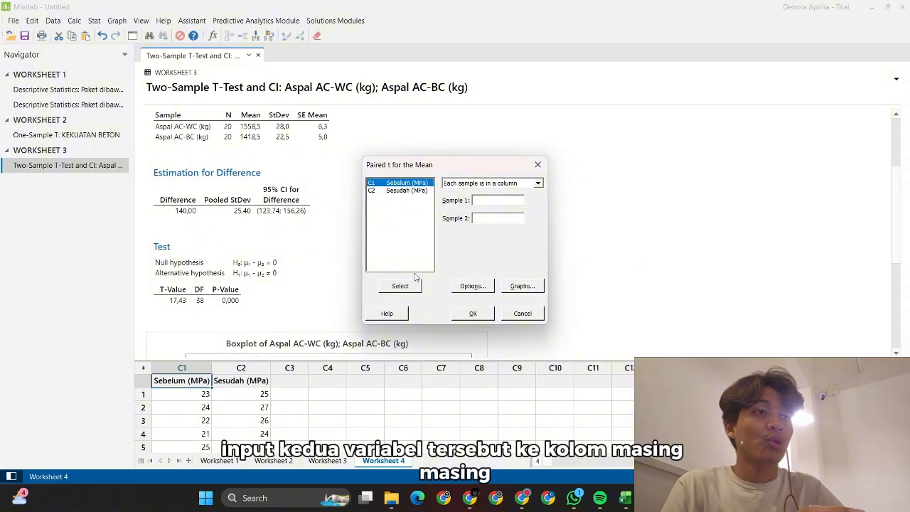
click(400, 286)
click(416, 191)
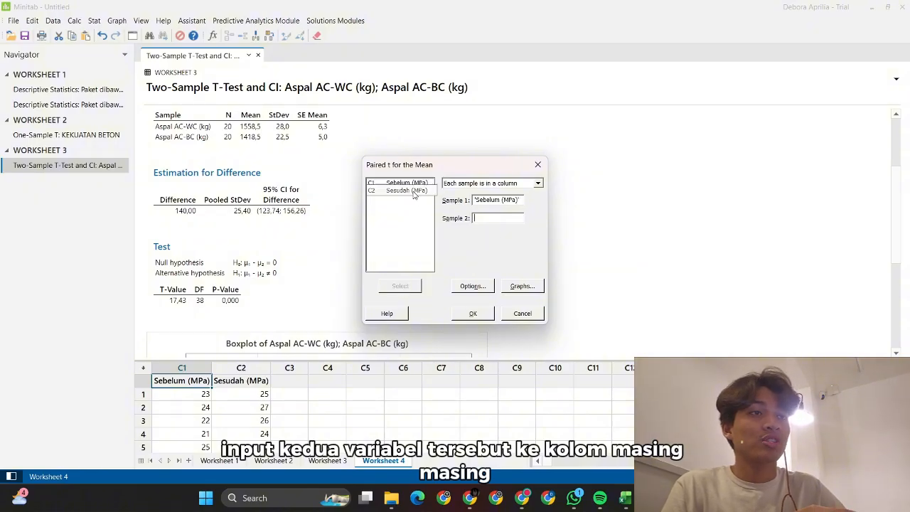
click(403, 286)
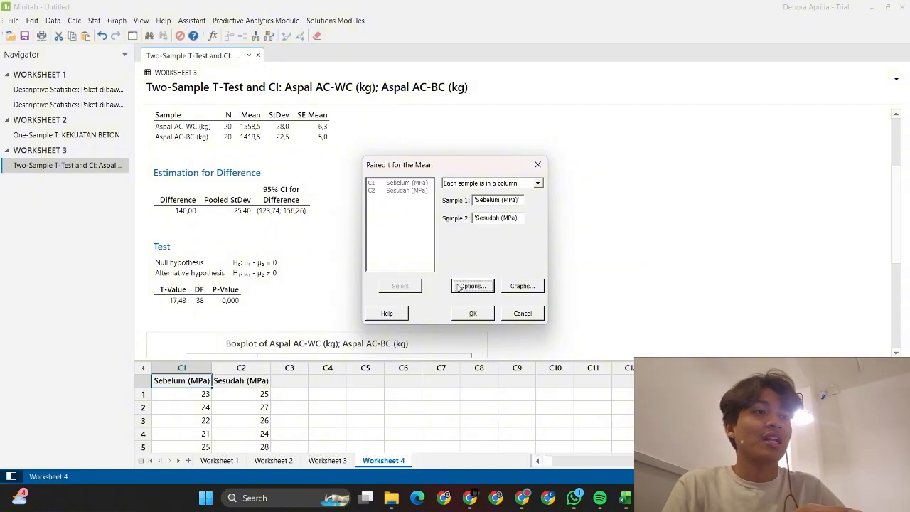
Step: Keep default options, include the histogram of differences, and run the paired test
click(459, 286)
click(472, 287)
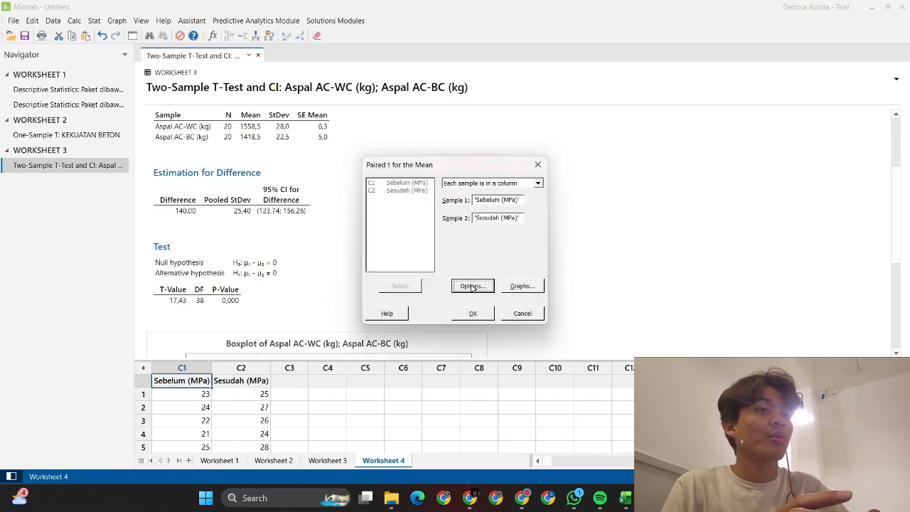
click(519, 287)
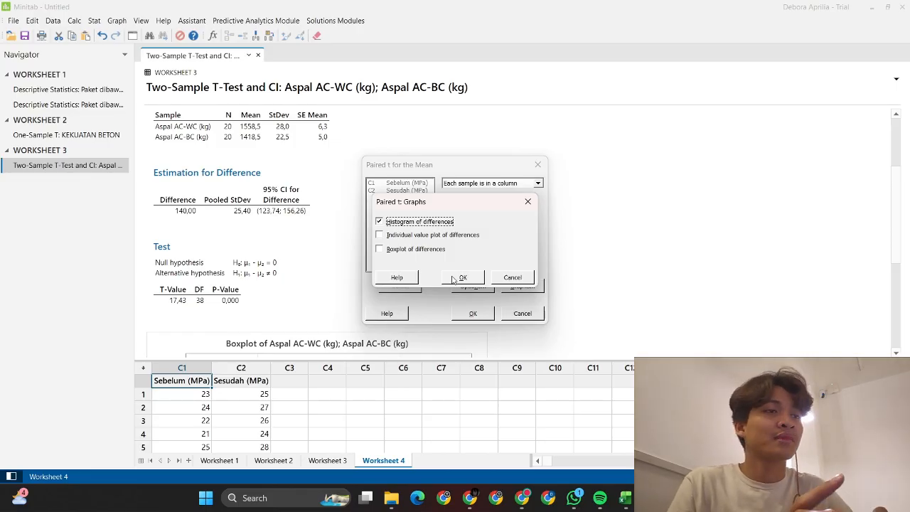
click(472, 277)
click(478, 317)
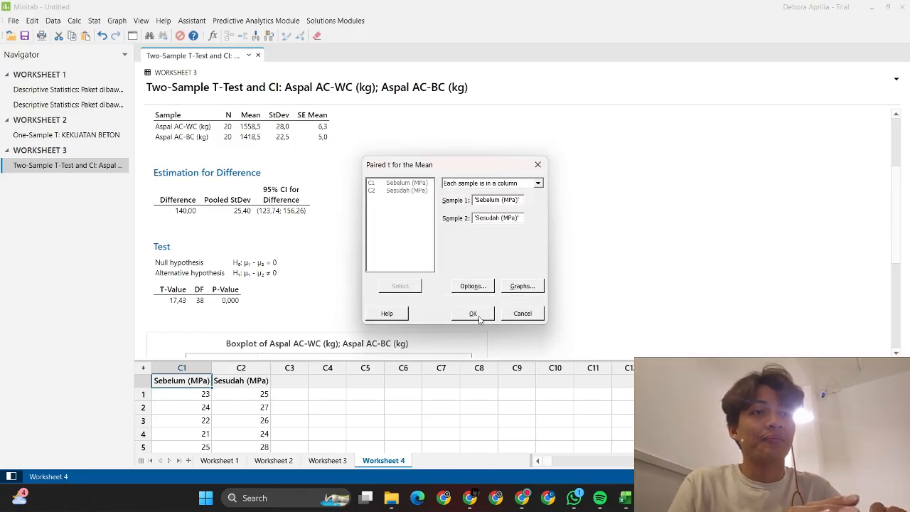
Step: Scroll to the Histogram of Differences, then add empty Worksheet 5
scroll(479, 321, down, 2)
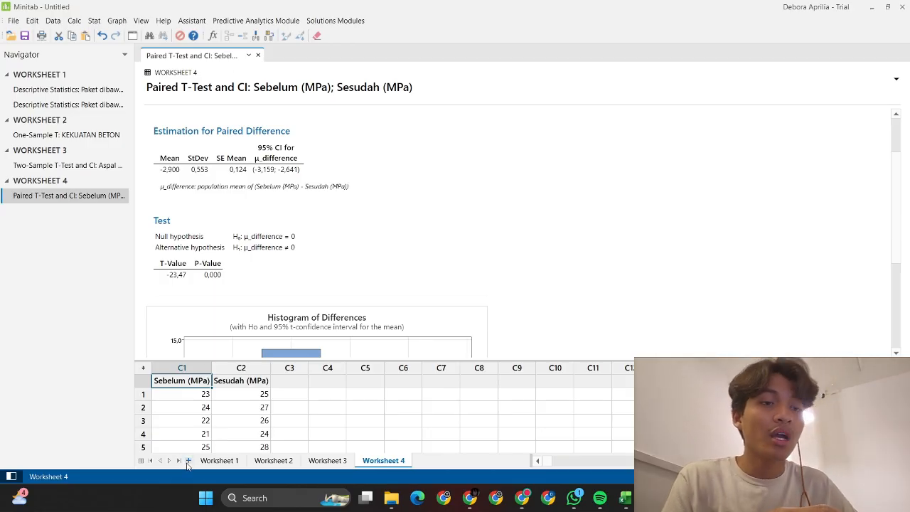
click(188, 461)
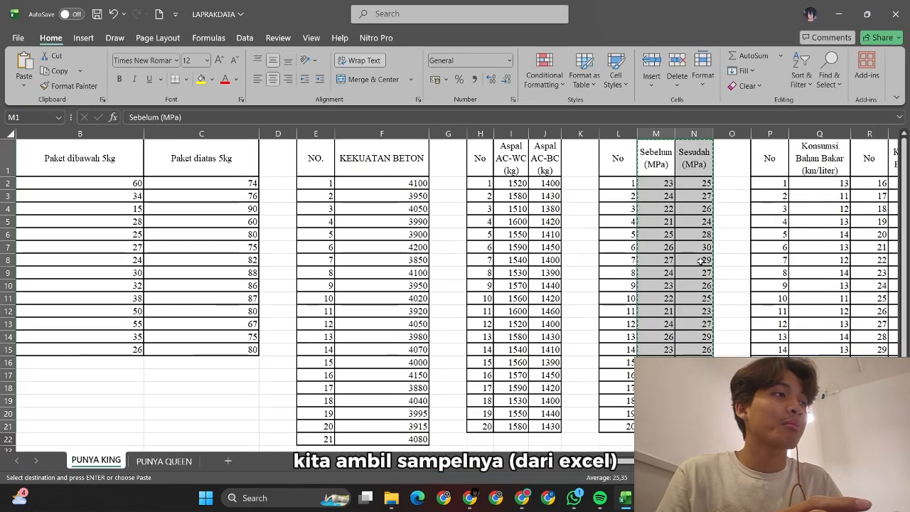
Step: Copy the Konsumsi Bahan Bakar (km/liter) column, reselecting it from the Q1 header
scroll(701, 261, right, 2)
click(685, 185)
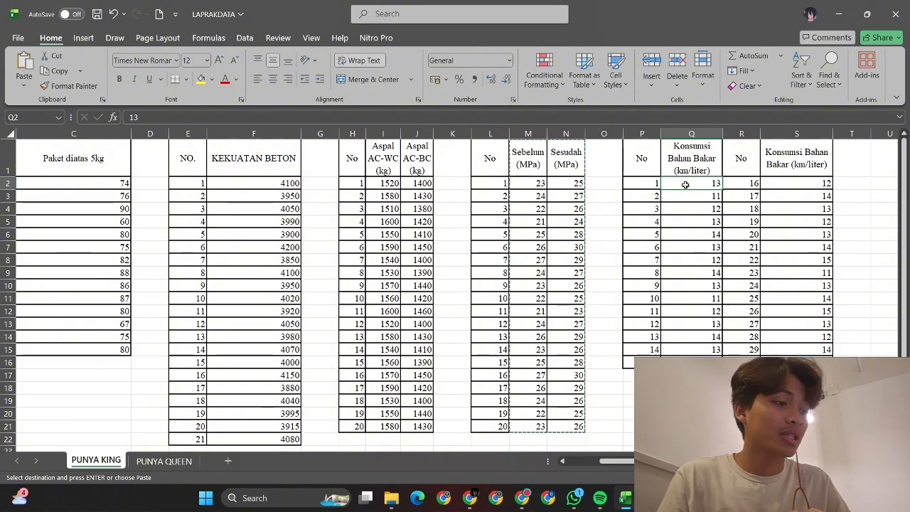
key(shift+Down)
key(shift+Down)
key(shift+Down)
key(shift+Down)
key(shift+Down)
key(shift+Down)
key(shift+Down)
key(shift+Down)
key(shift+Down)
key(shift+Down)
key(shift+Down)
key(shift+Down)
key(shift+Down)
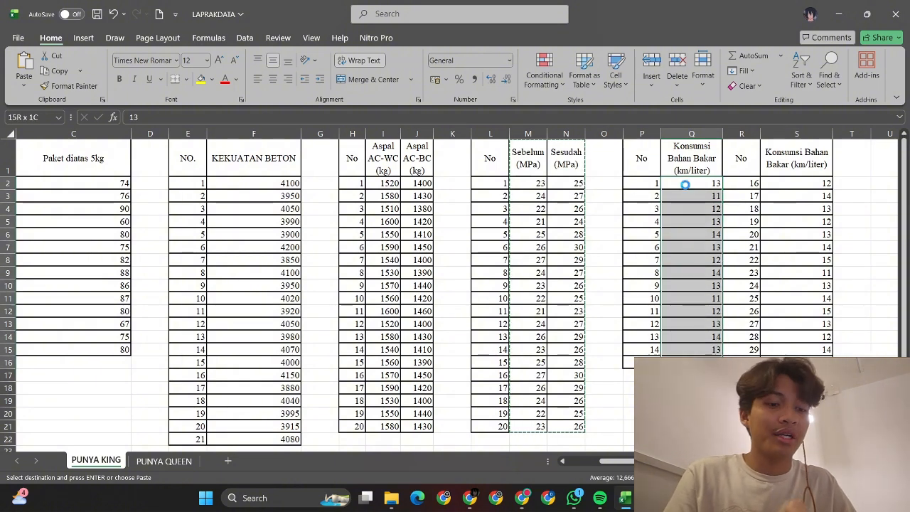
key(ctrl+c)
click(652, 499)
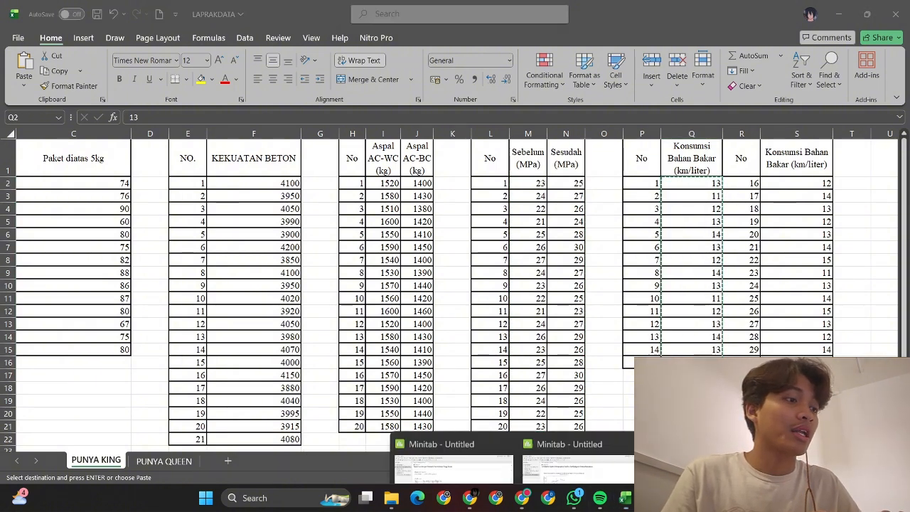
click(569, 463)
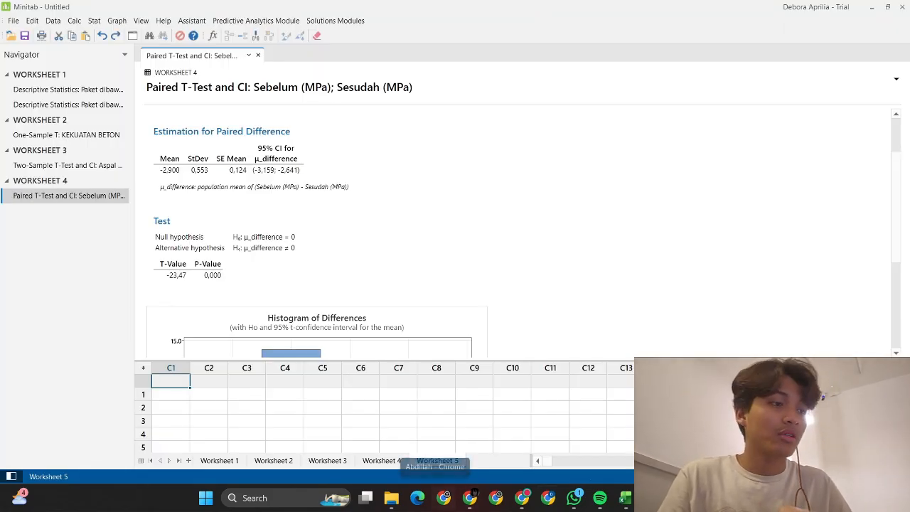
click(626, 497)
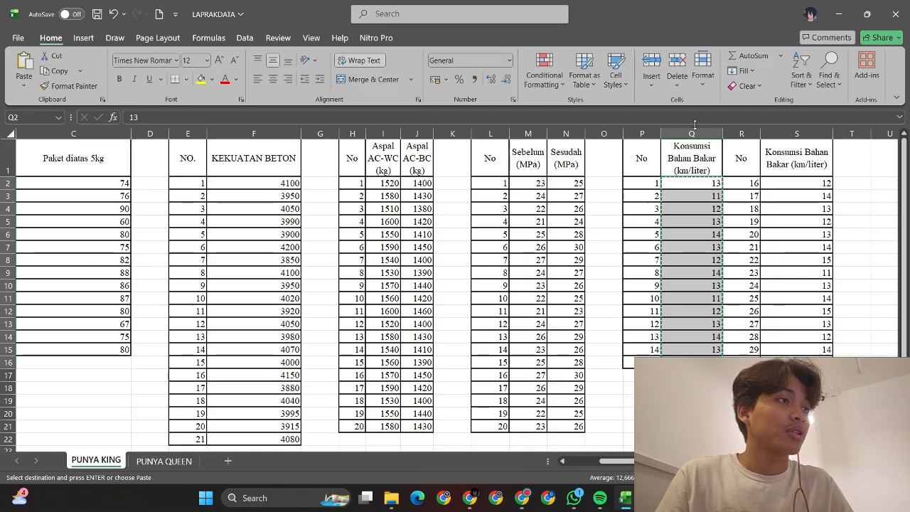
click(691, 159)
key(shift+Down)
key(shift+Down)
key(shift+Down)
key(shift+Down)
key(shift+Down)
key(shift+Down)
key(shift+Down)
key(shift+Down)
key(shift+Down)
key(shift+Down)
key(shift+Down)
key(shift+Down)
key(shift+Down)
key(shift+Down)
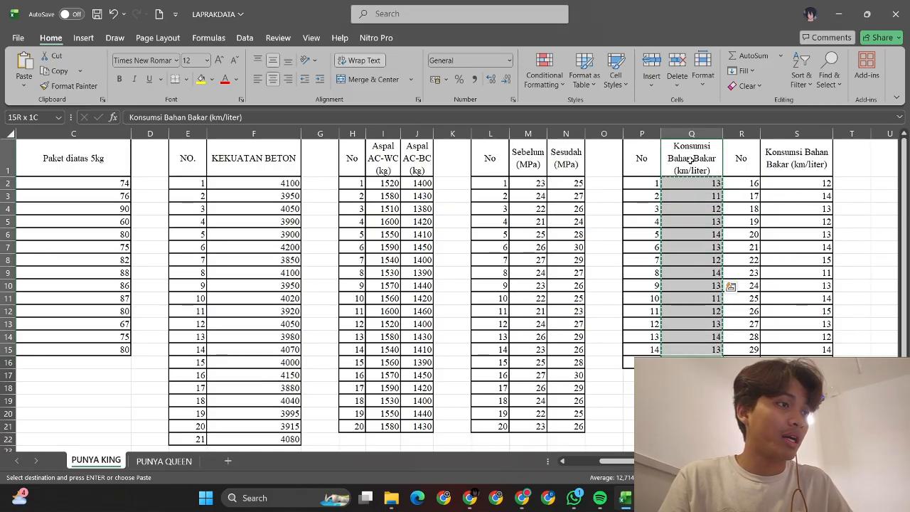
Step: Paste the first fuel consumption values (Q1:Q15) into column C1 of Worksheet 5
mouse_move(580, 502)
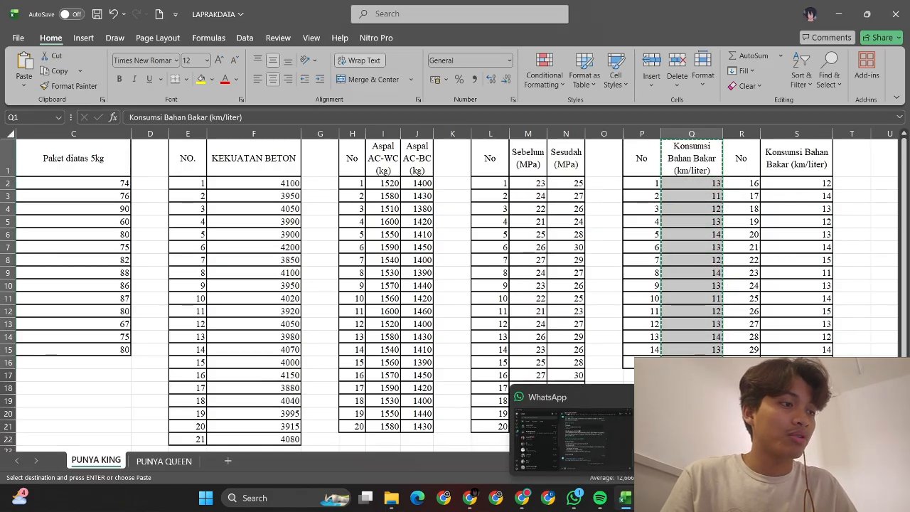
click(529, 423)
key(ctrl+v)
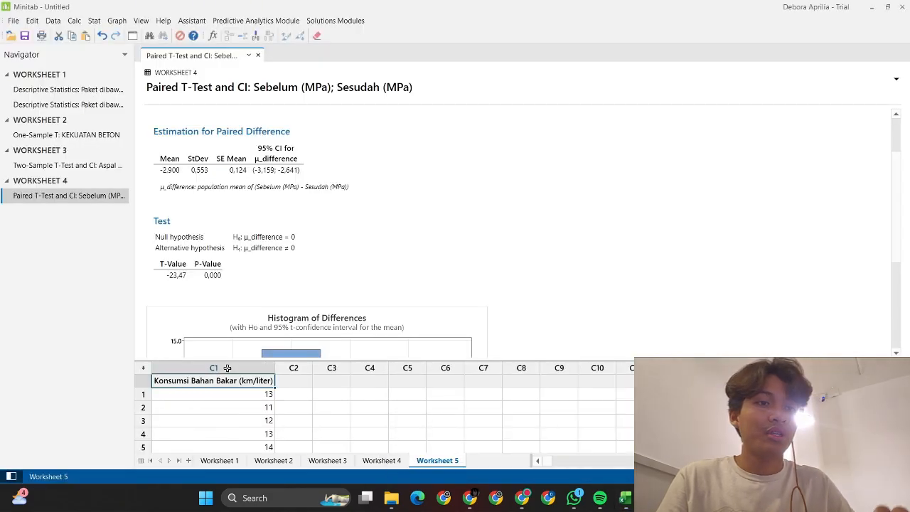
scroll(340, 389, down, 3)
scroll(339, 389, down, 3)
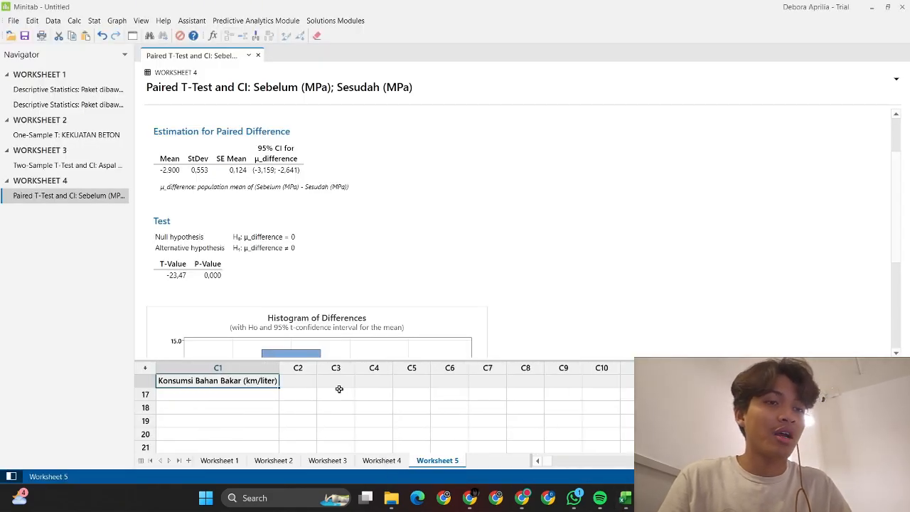
scroll(339, 389, up, 1)
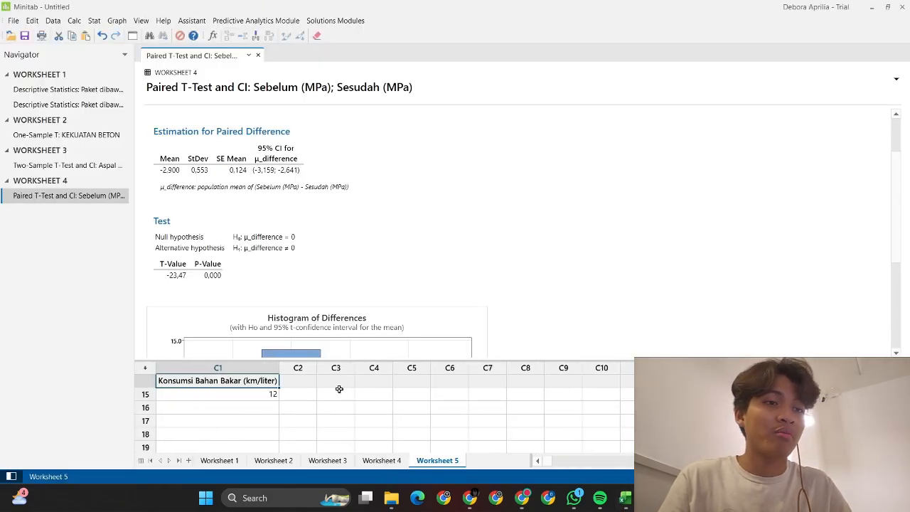
Step: Copy Excel's S2:S15 fuel values and paste them into C1 starting at row 16
click(625, 498)
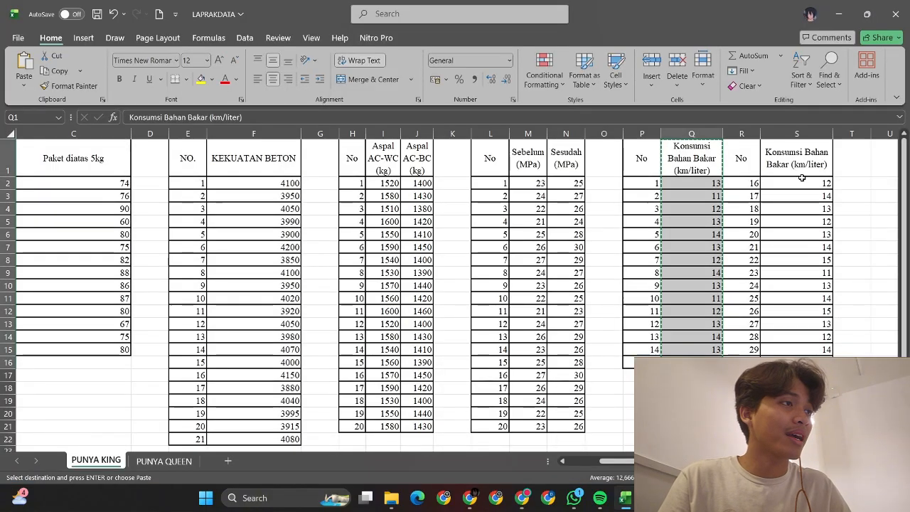
drag(796, 183, 793, 187)
key(shift+Down)
key(shift+Down)
key(shift+Down)
key(shift+Down)
key(shift+Down)
key(shift+Down)
key(shift+Down)
key(shift+Down)
key(shift+Down)
key(shift+Down)
key(shift+Down)
key(shift+Down)
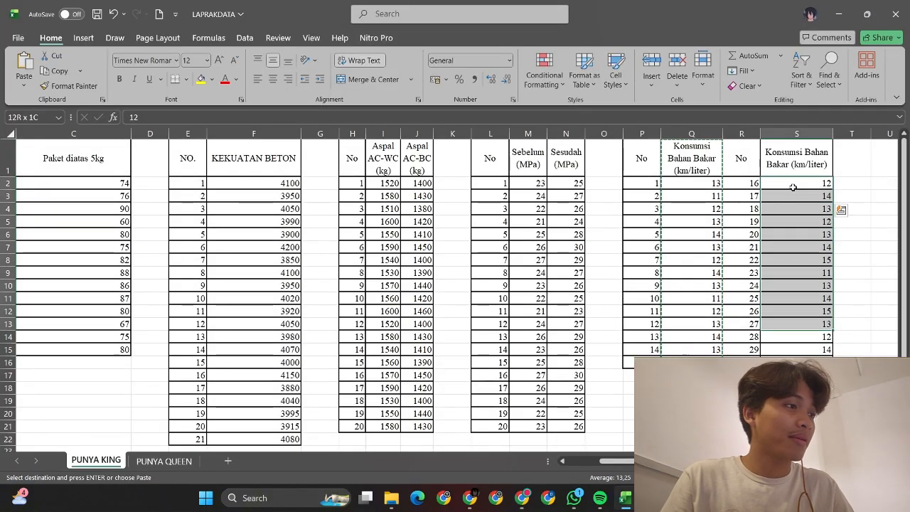
key(ctrl+c)
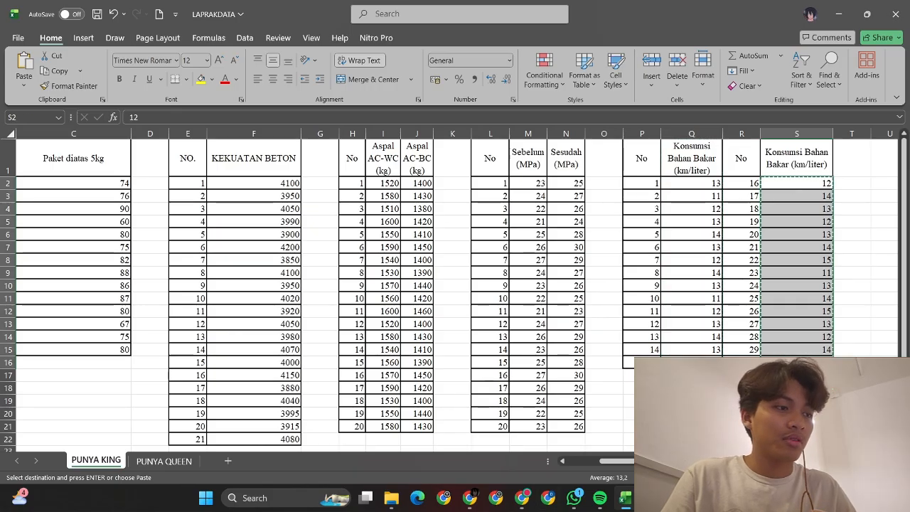
mouse_move(651, 498)
click(580, 441)
click(222, 382)
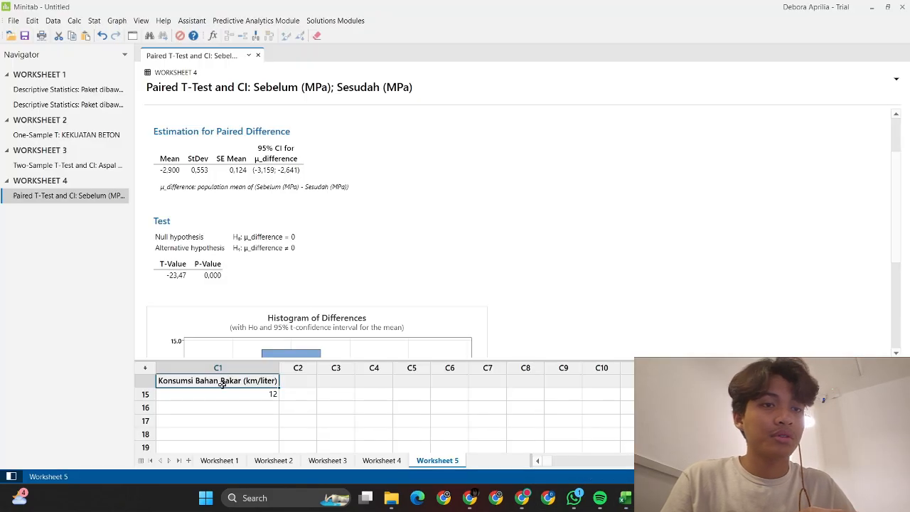
click(248, 413)
key(ctrl+v)
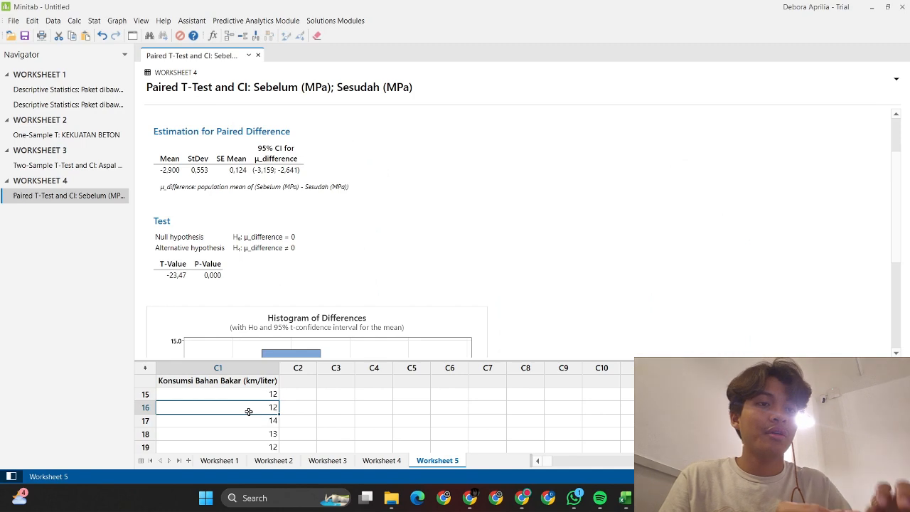
scroll(248, 411, up, 5)
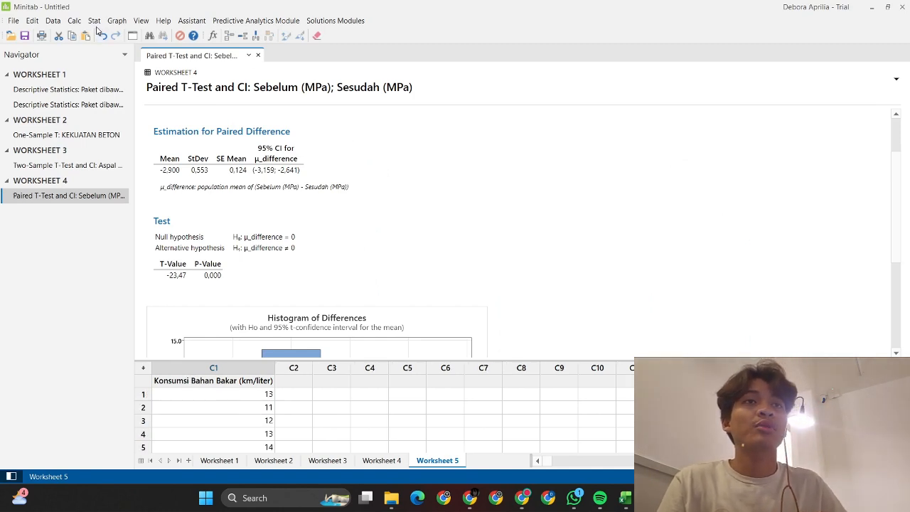
Step: Read the SOAL Z-TEST bus fuel problem and Tabel 2.4 in the PDF, then return to Minitab's Worksheet 4
click(94, 20)
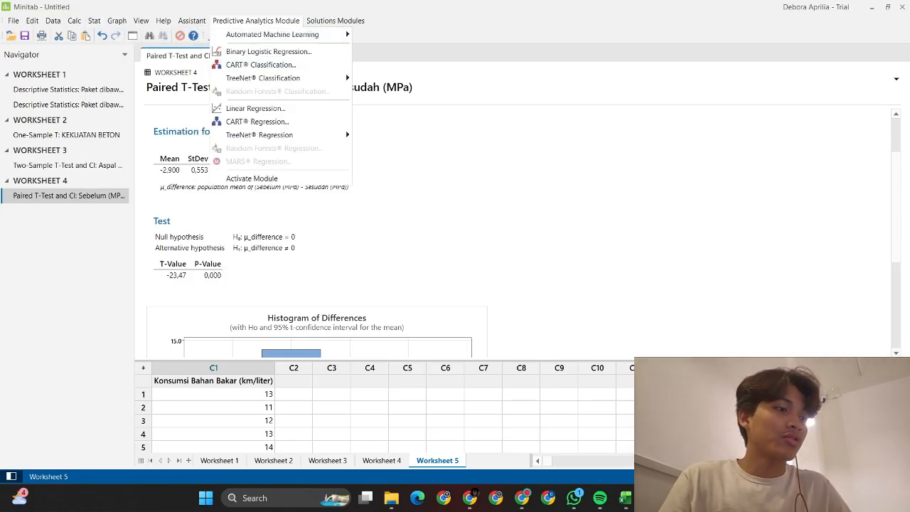
key(alt+Tab)
scroll(735, 343, right, 2)
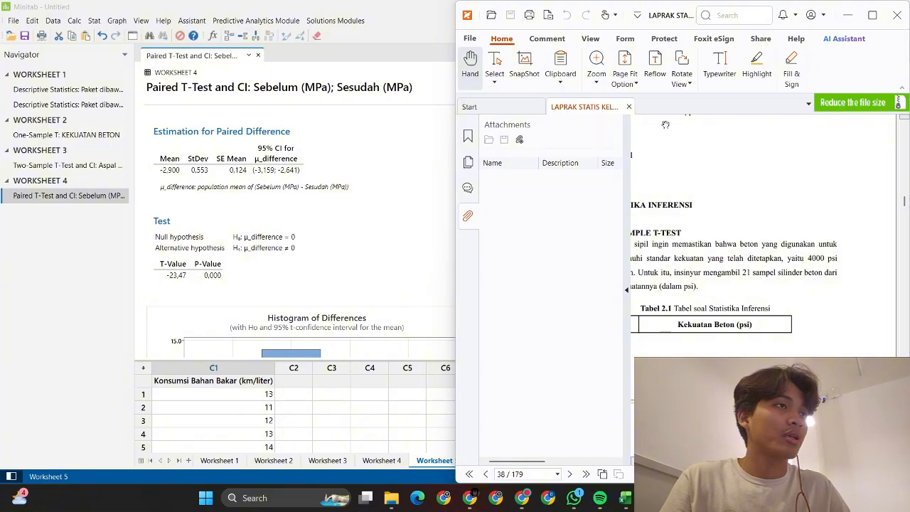
scroll(754, 403, down, 2)
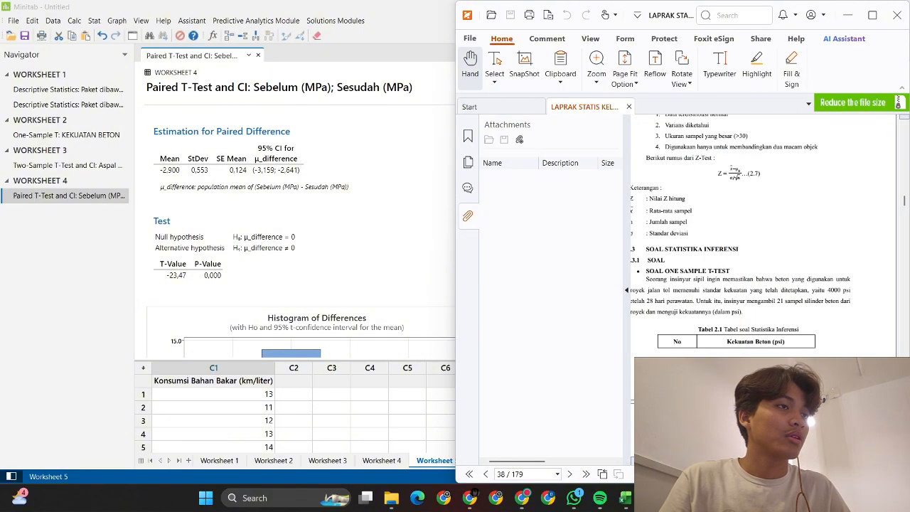
scroll(754, 403, down, 1)
scroll(767, 234, down, 20)
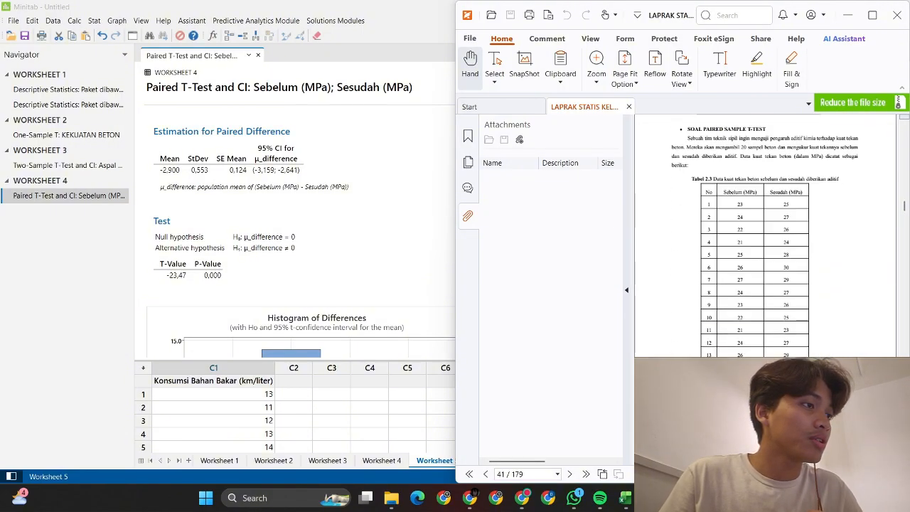
scroll(768, 285, up, 1)
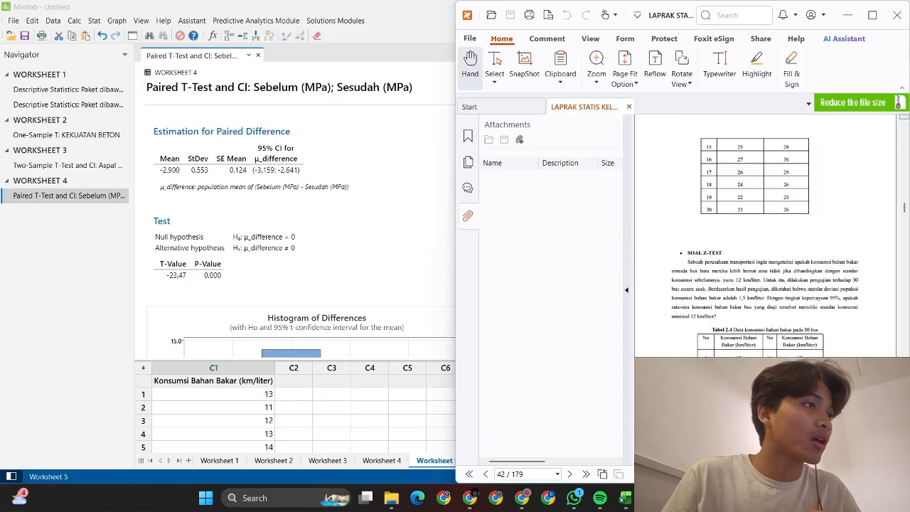
scroll(770, 280, up, 2)
scroll(771, 281, down, 2)
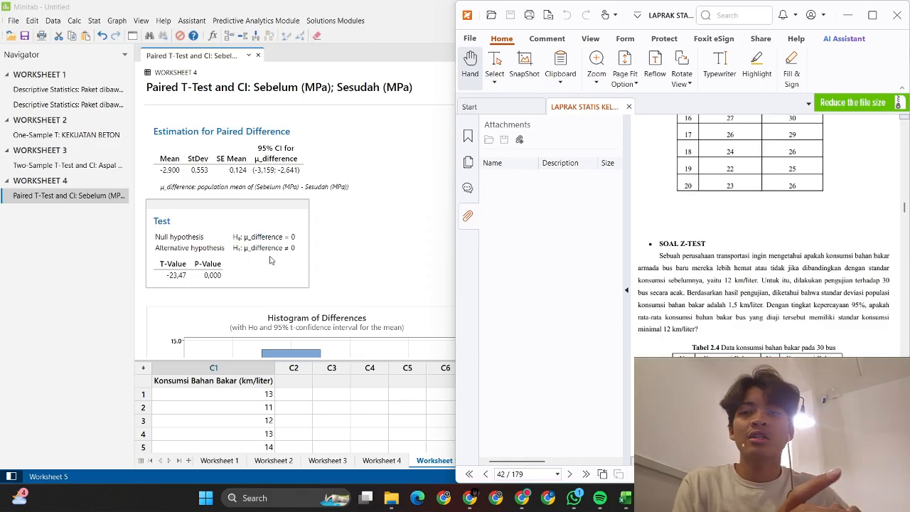
click(381, 460)
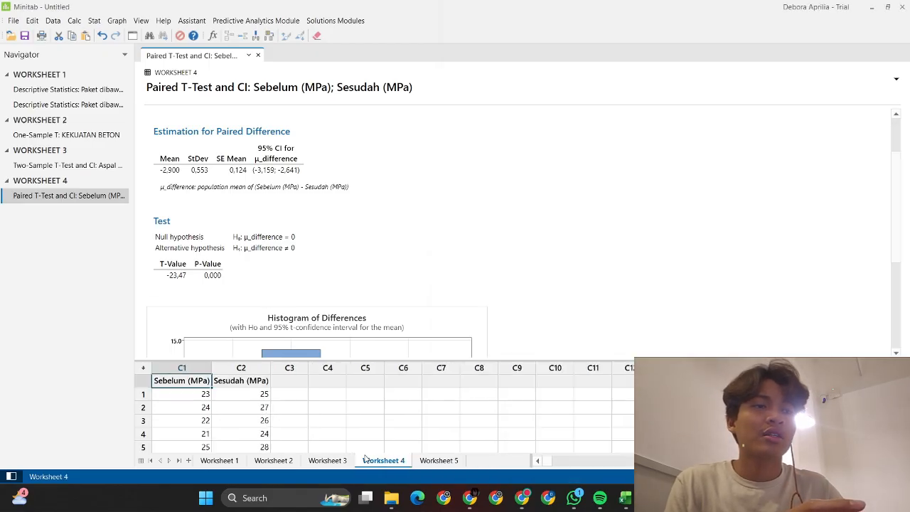
Step: Switch to Worksheet 5 and choose Stat > Basic Statistics > 1-Sample Z
click(318, 463)
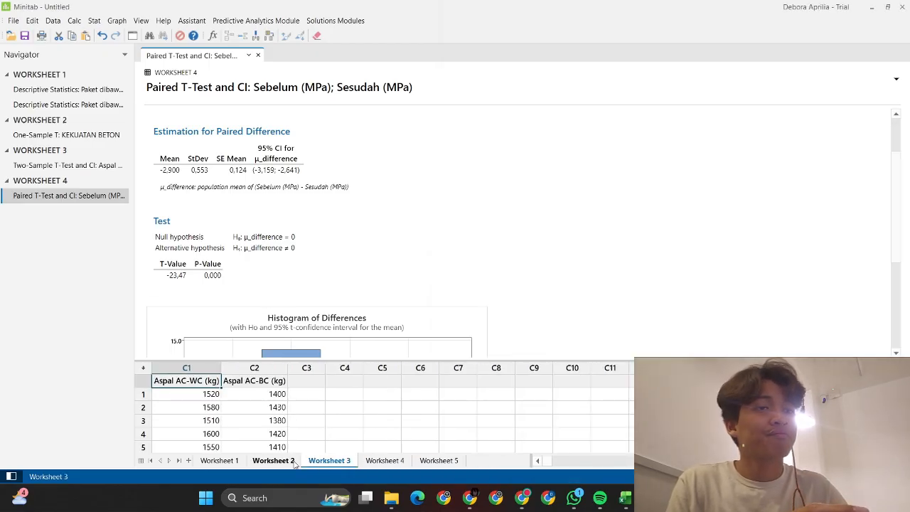
click(292, 462)
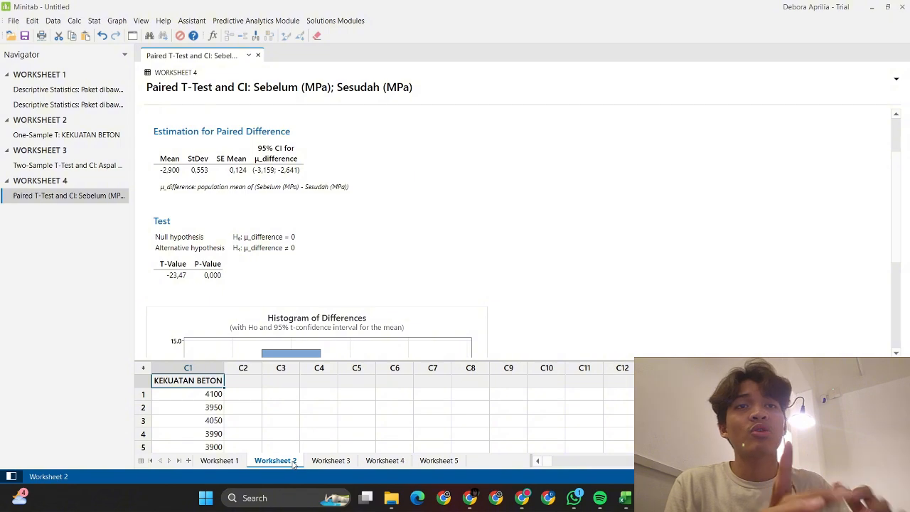
click(448, 462)
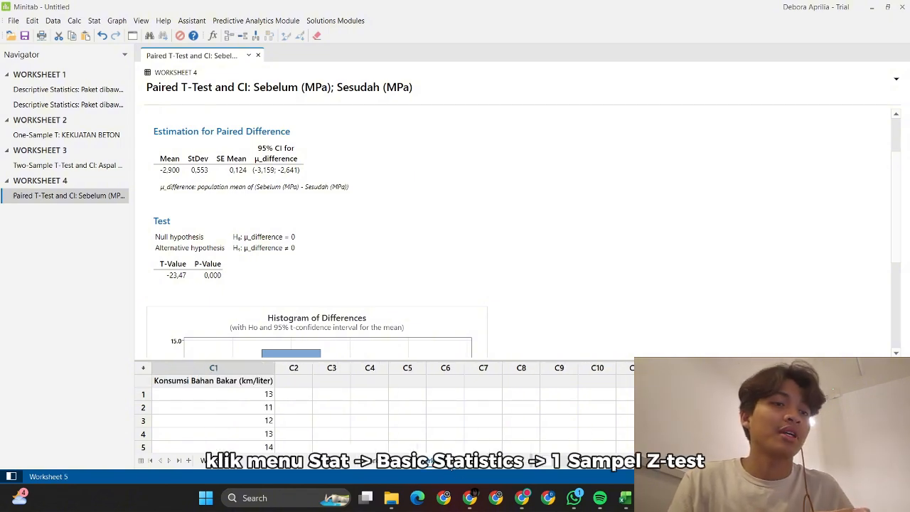
click(94, 21)
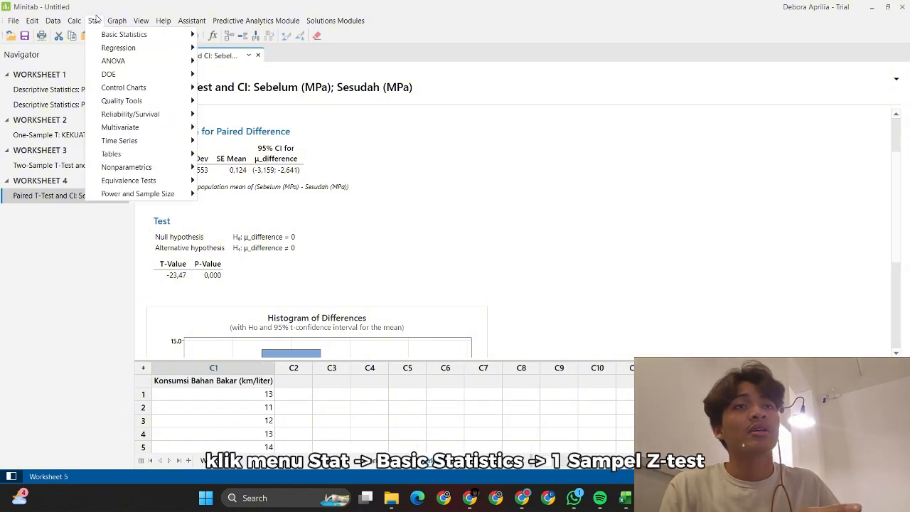
mouse_move(117, 21)
mouse_move(142, 35)
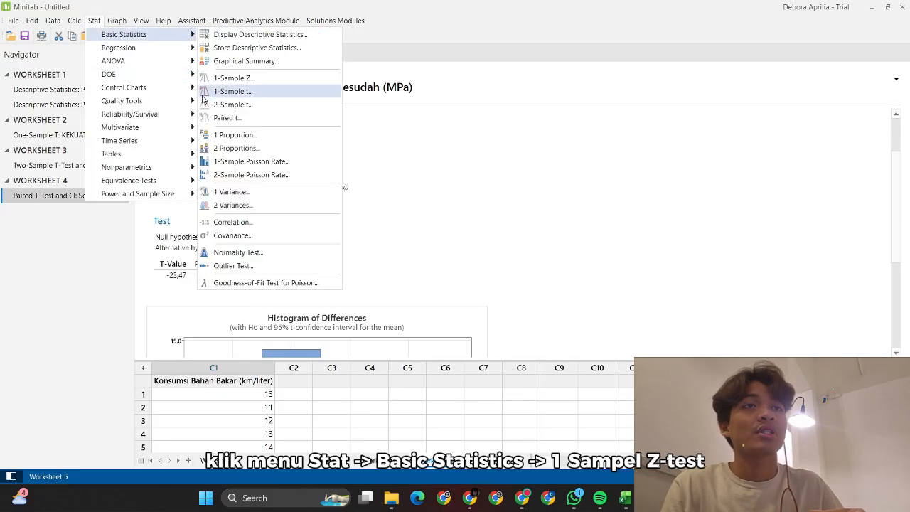
click(238, 77)
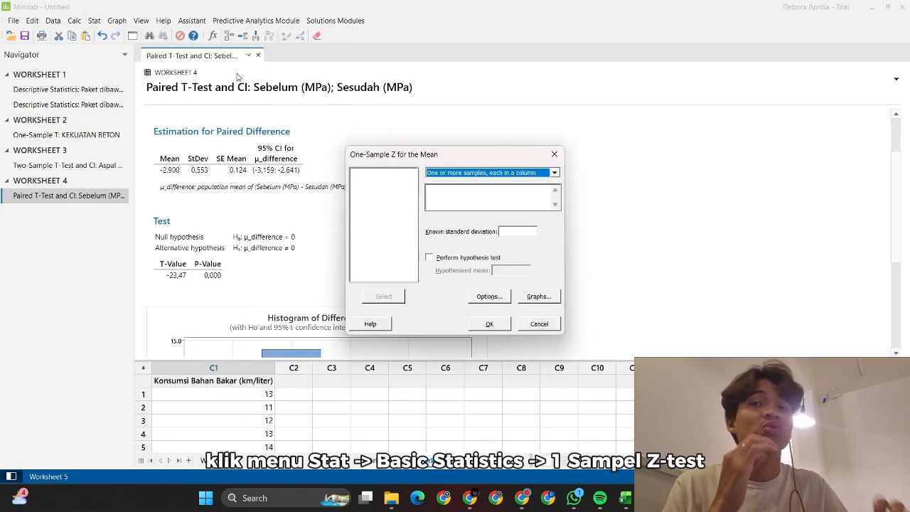
Step: Pick the Konsumsi Bahan Bakar column and enter known standard deviation 1,5
click(440, 191)
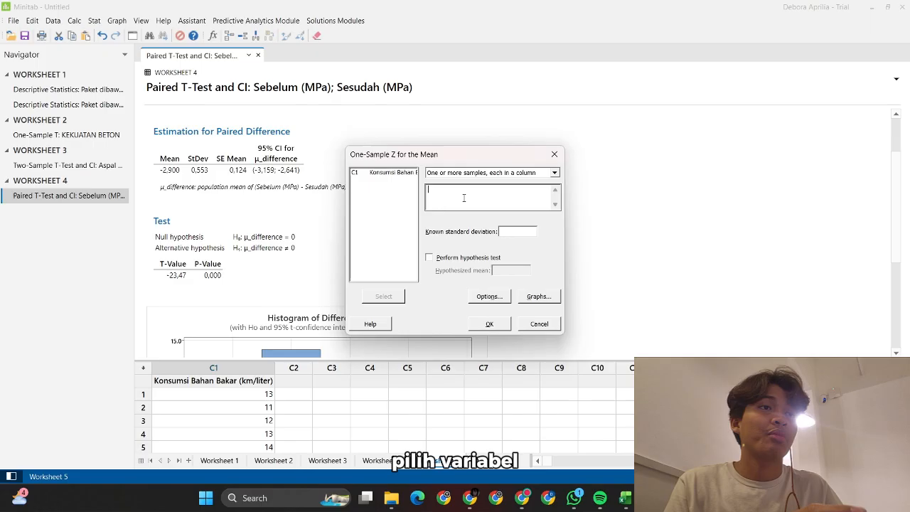
click(397, 175)
click(510, 228)
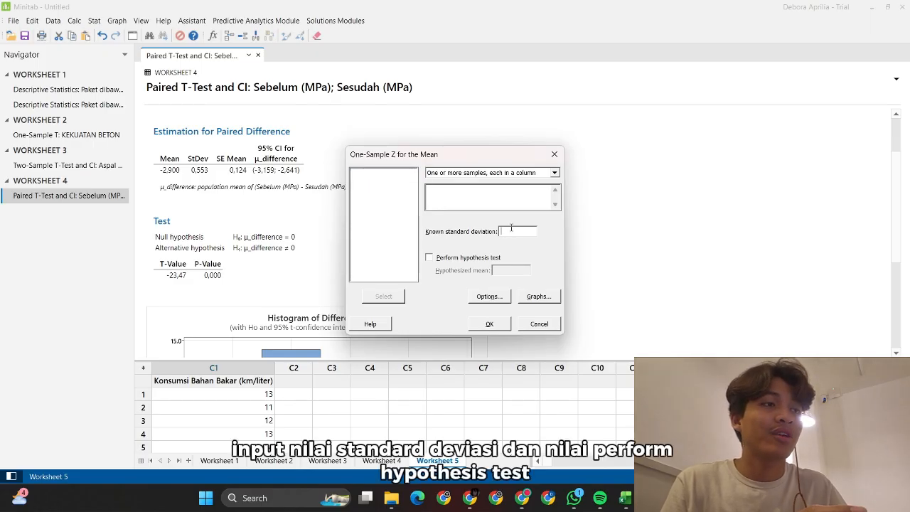
key(alt+Tab)
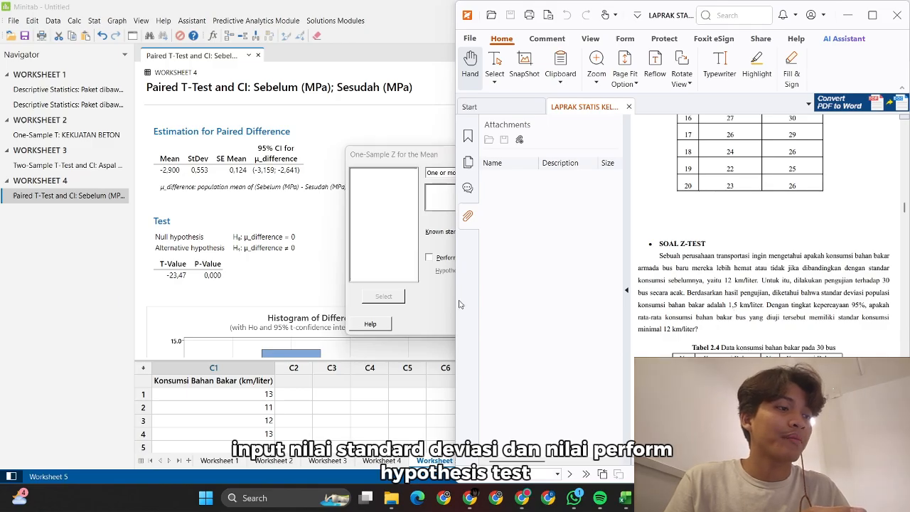
key(alt+Tab)
text(,5)
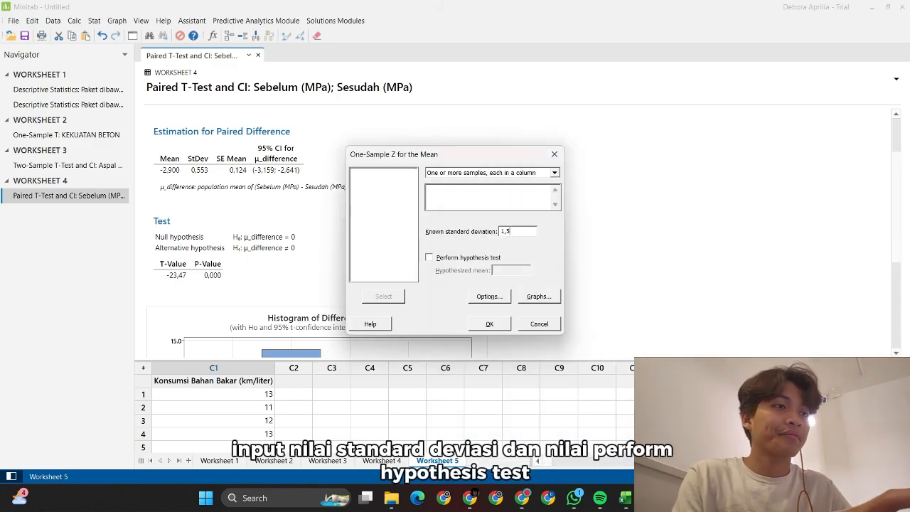
Step: Turn on the hypothesis test with a hypothesized mean of 12 and bring up Options
click(447, 261)
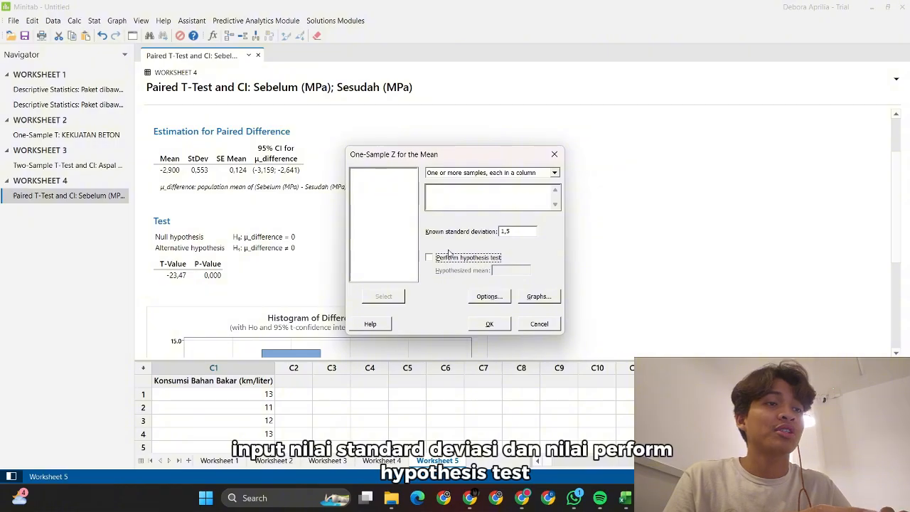
click(429, 259)
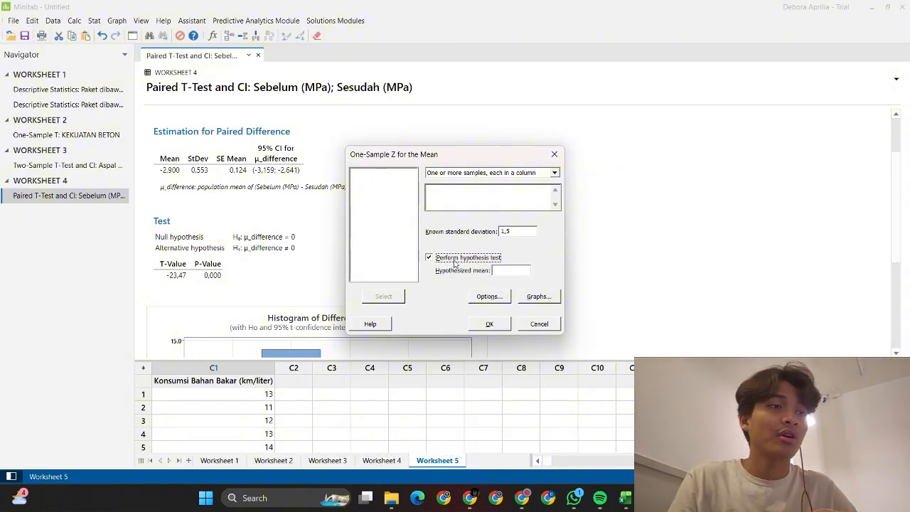
click(501, 269)
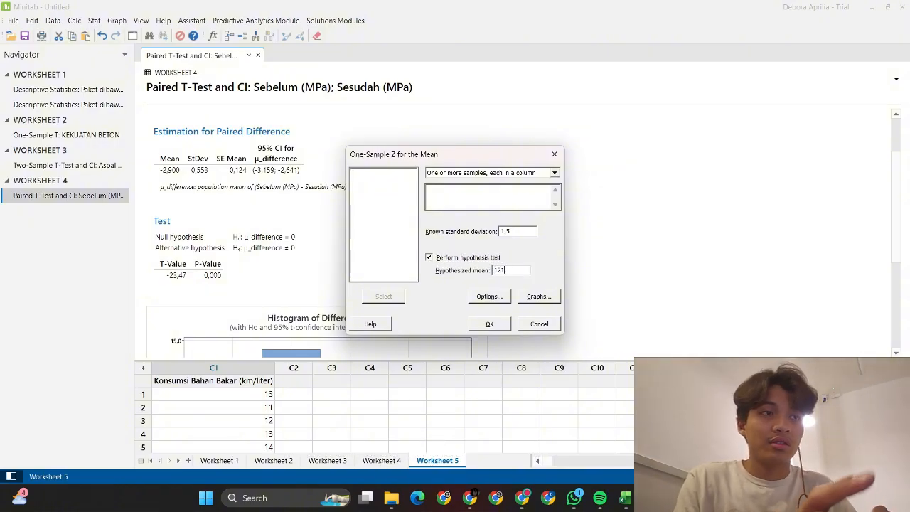
text(121)
key(BackSpace)
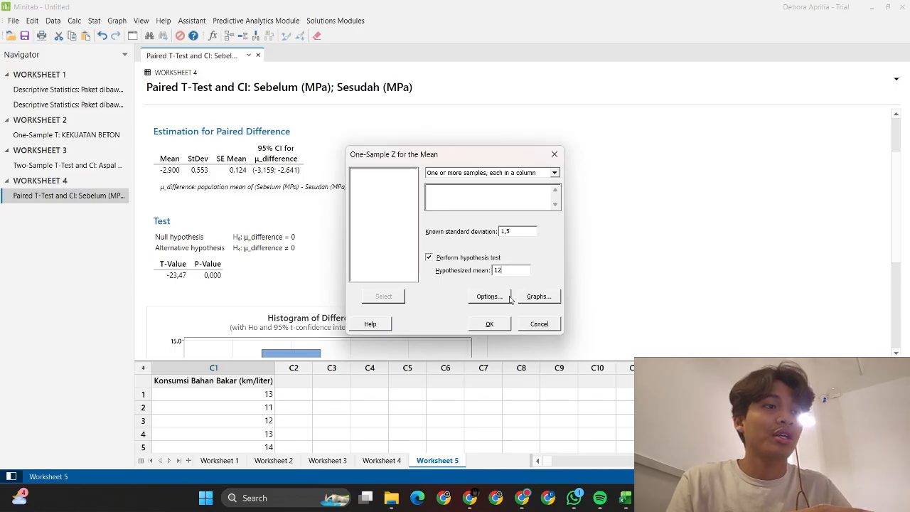
click(509, 300)
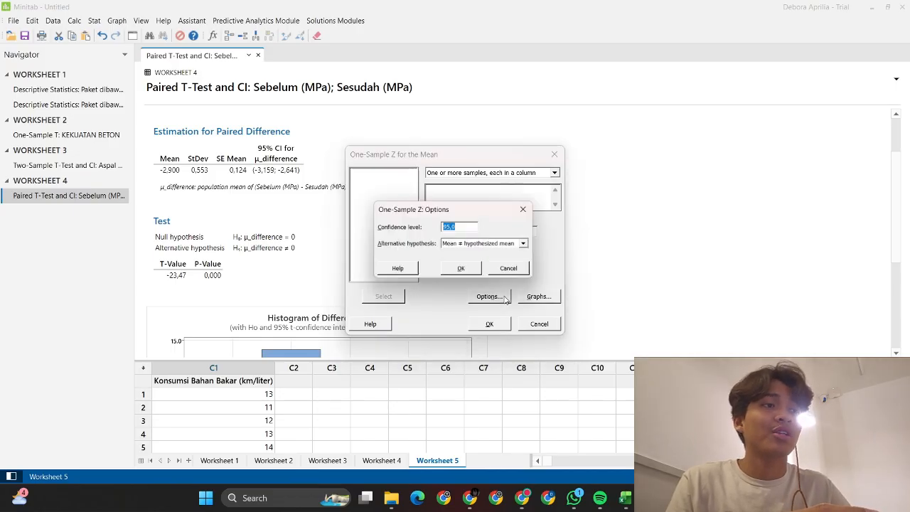
Step: Keep 95,0 confidence and a two-sided alternative, and add histogram and boxplot graphs
click(462, 271)
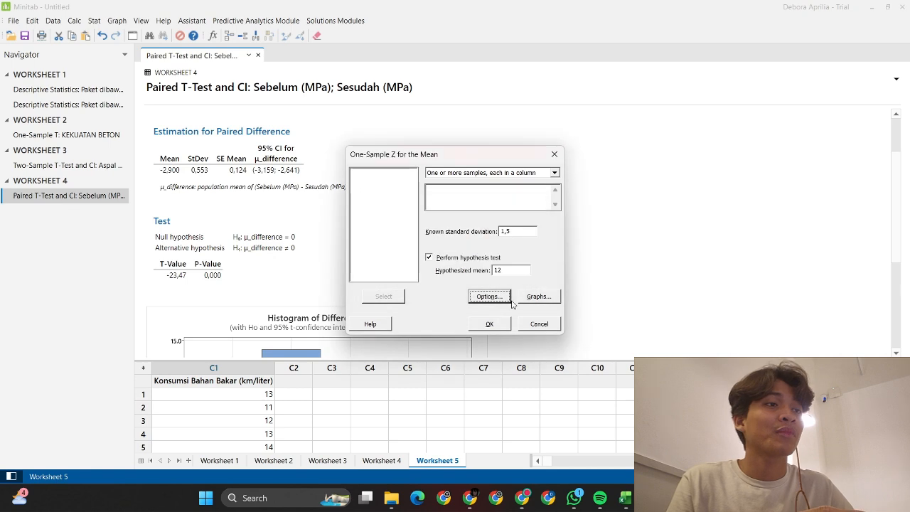
click(537, 299)
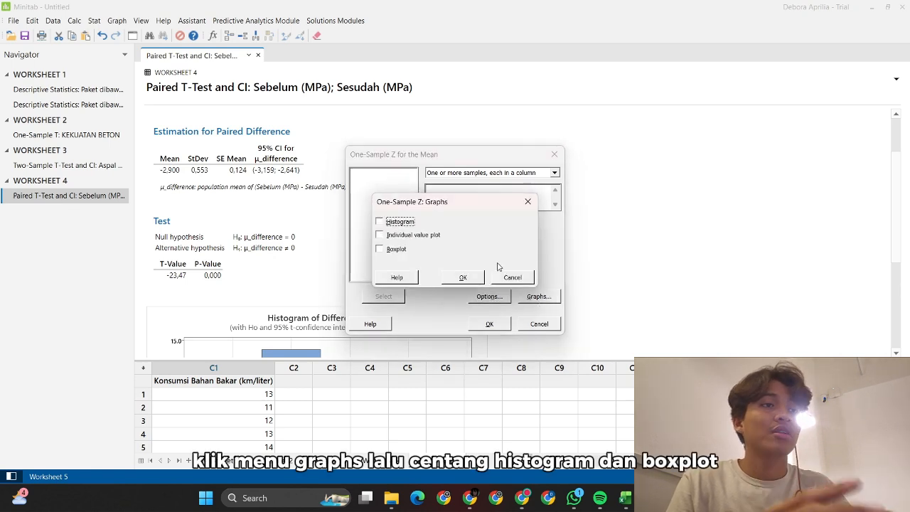
click(391, 250)
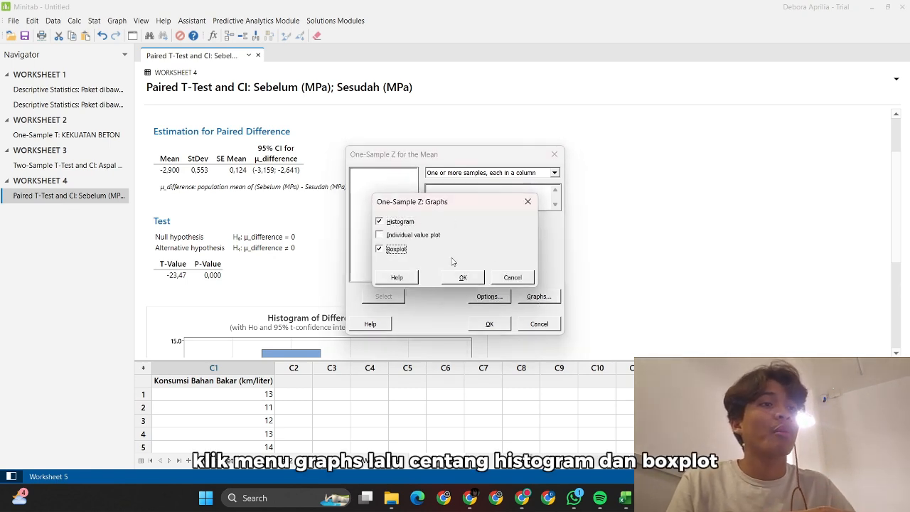
click(462, 277)
Step: Use Konsumsi Bahan Bakar as the sample and run the test, giving Z 3,41 and P 0,001
click(463, 207)
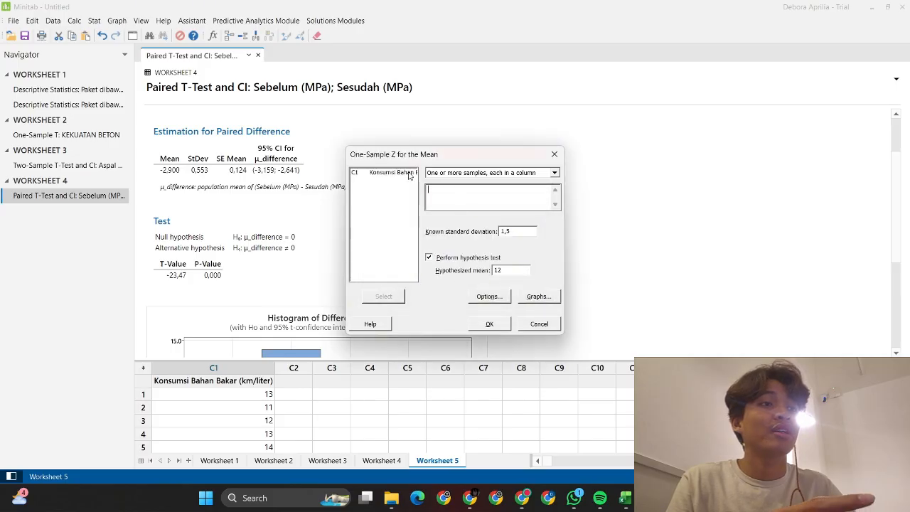
click(384, 172)
click(384, 295)
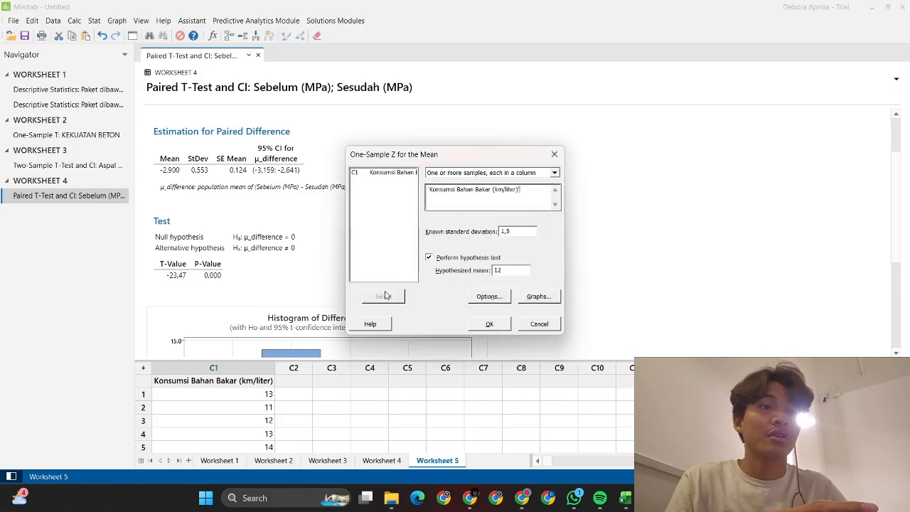
click(488, 325)
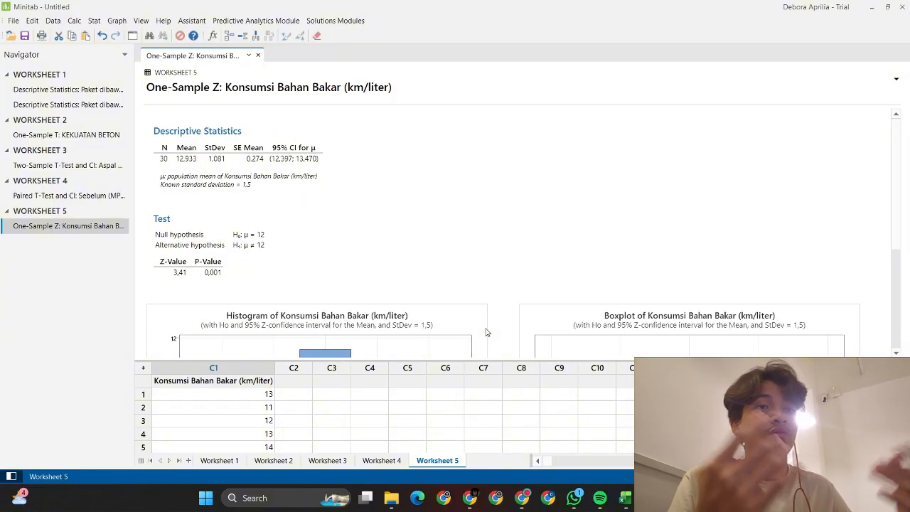